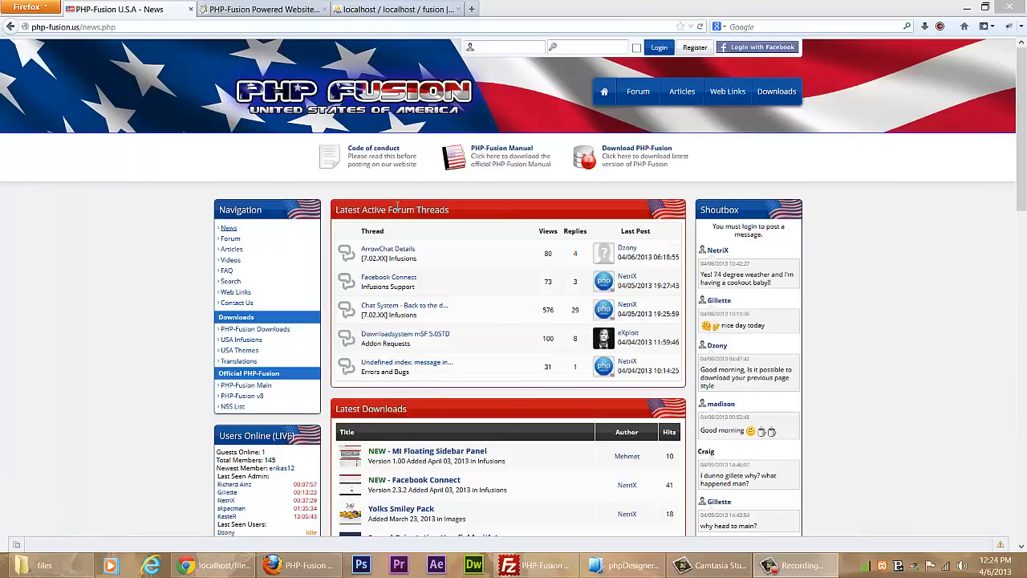
Step: In the local PHP-Fusion site's browser tab, open the ArrowChat installer at localhost/files/infusions/chat_panel/install/
{"action": "left_click", "coordinate": [265, 9]}
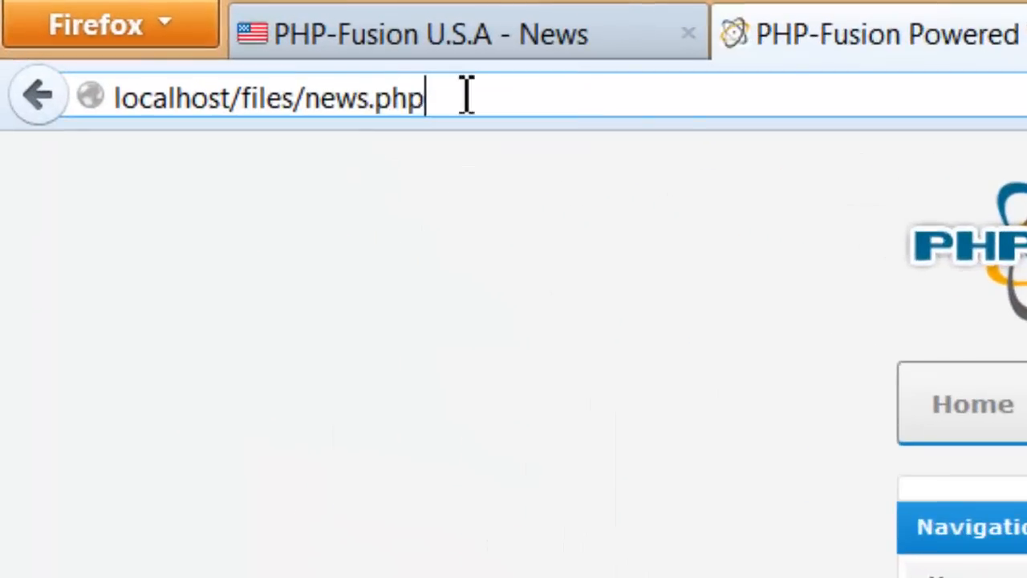
{"action": "left_click_drag", "start_coordinate": [125, 25], "coordinate": [85, 38]}
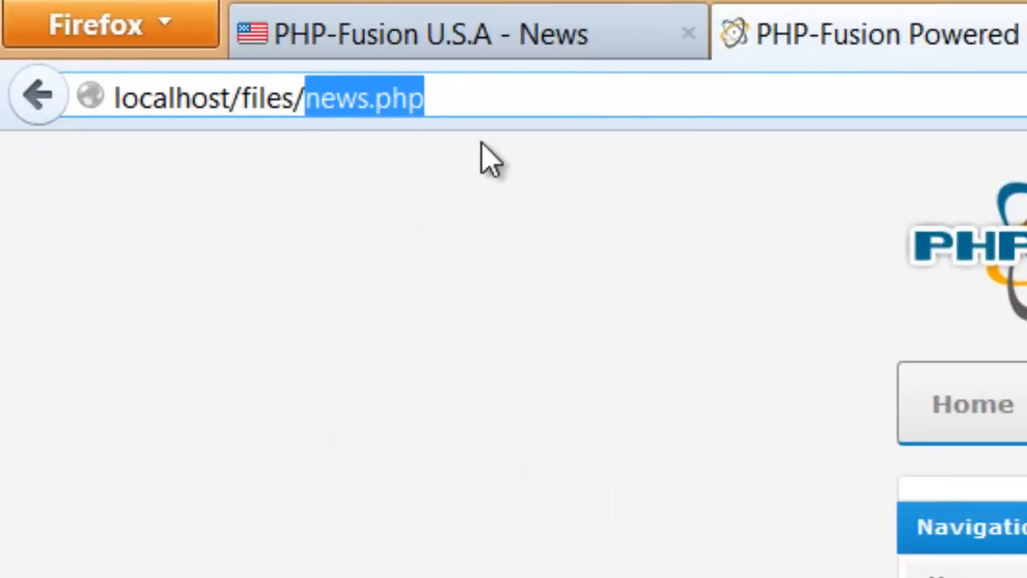
{"action": "type", "text": "infusions/c"}
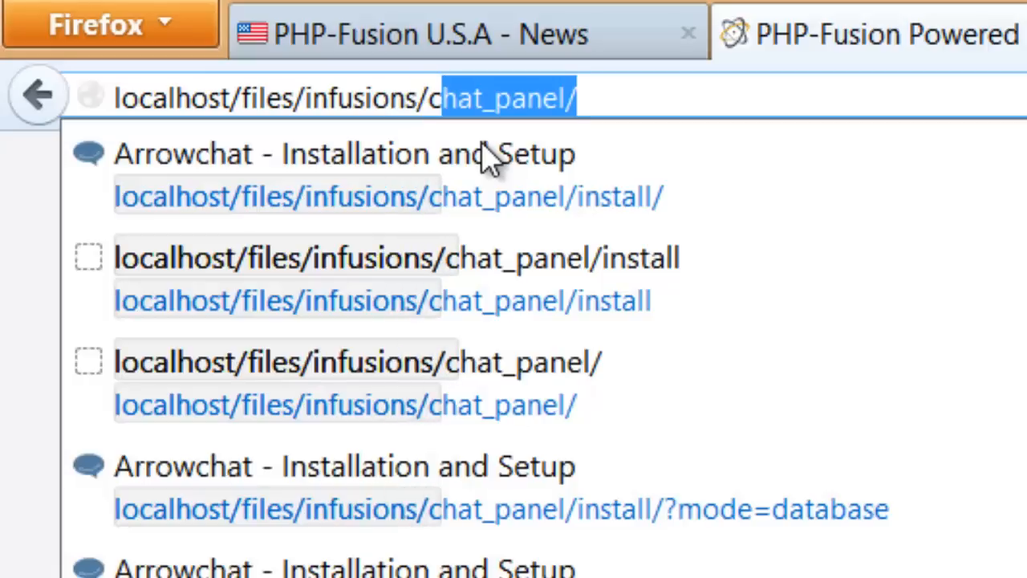
{"action": "type", "text": "hat_panel/"}
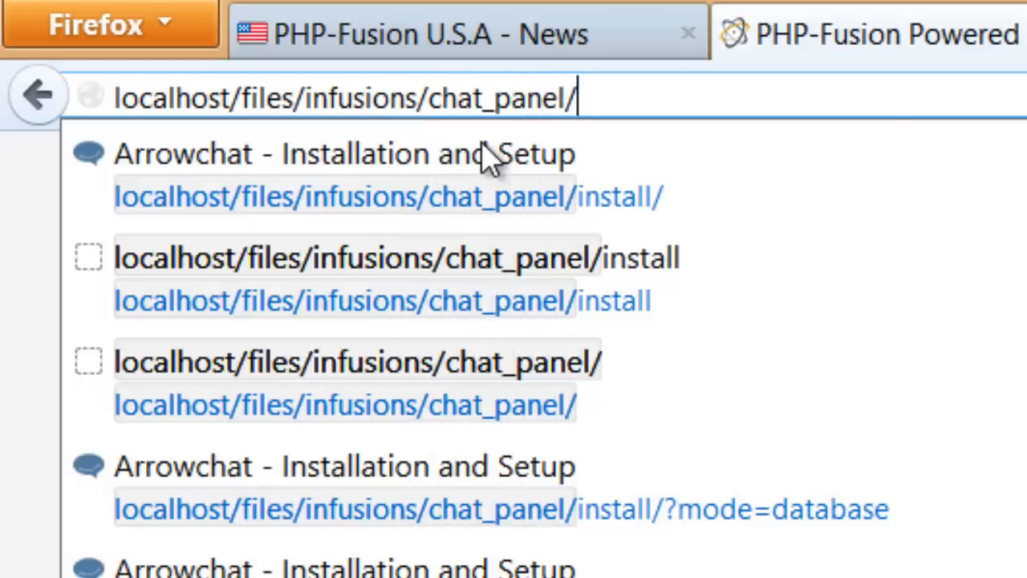
{"action": "type", "text": "install/"}
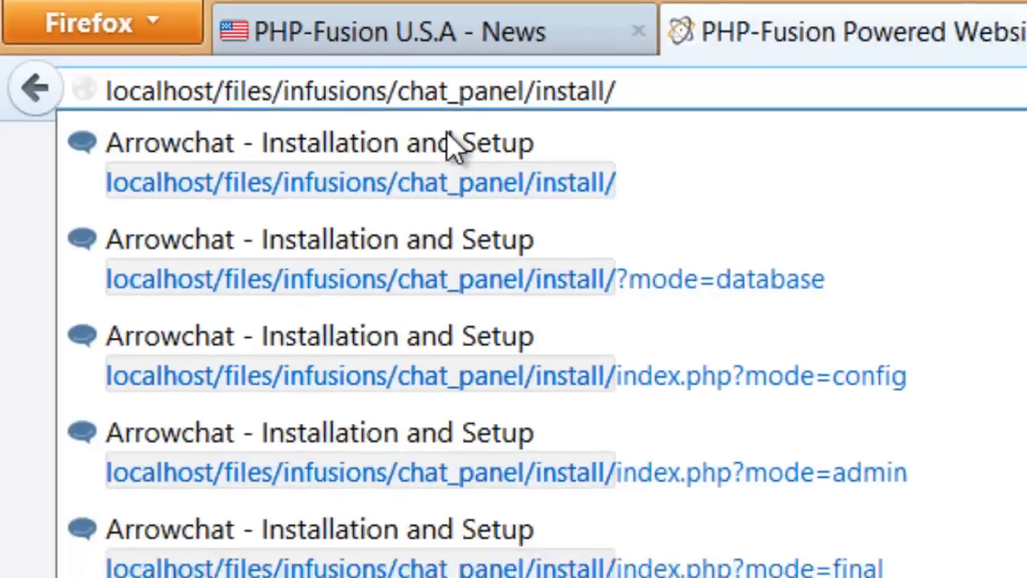
{"action": "key", "text": "Return"}
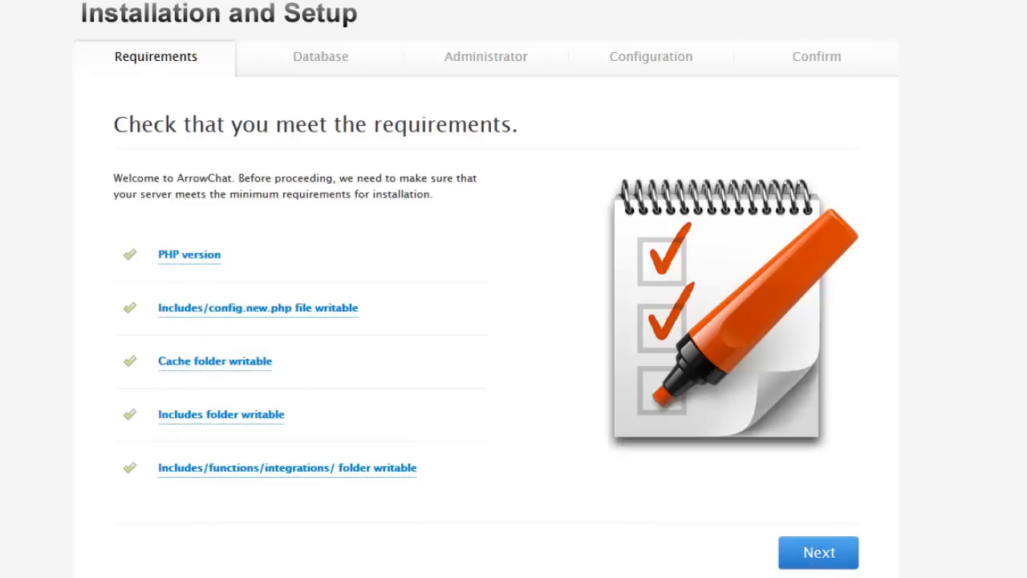
Step: Continue past the requirements check and submit the prefilled database details with the Not Listed installation type
{"action": "left_click", "coordinate": [814, 554]}
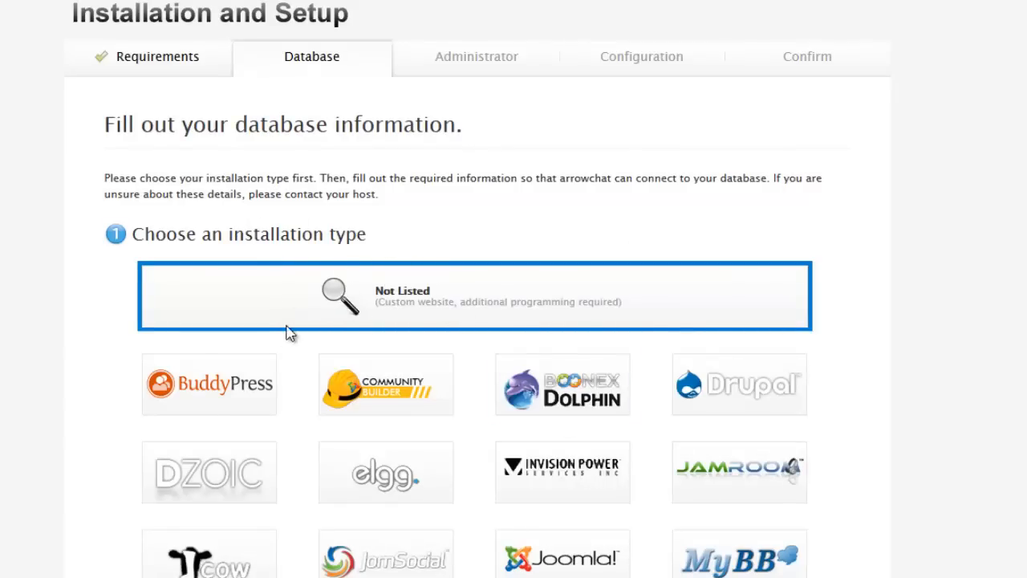
{"action": "scroll", "coordinate": [289, 333], "scroll_direction": "down", "scroll_amount": 3}
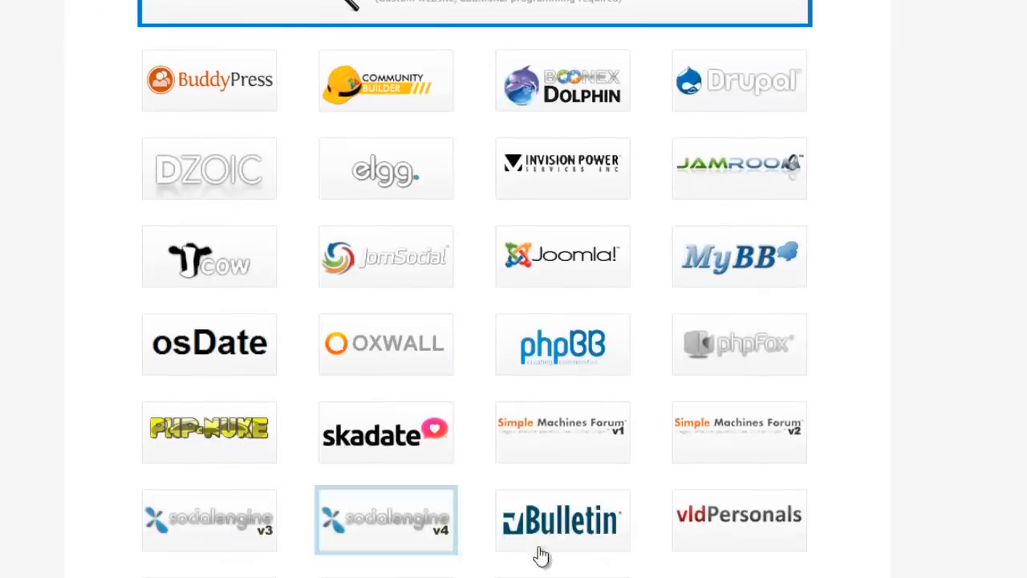
{"action": "scroll", "coordinate": [161, 202], "scroll_direction": "up", "scroll_amount": 1}
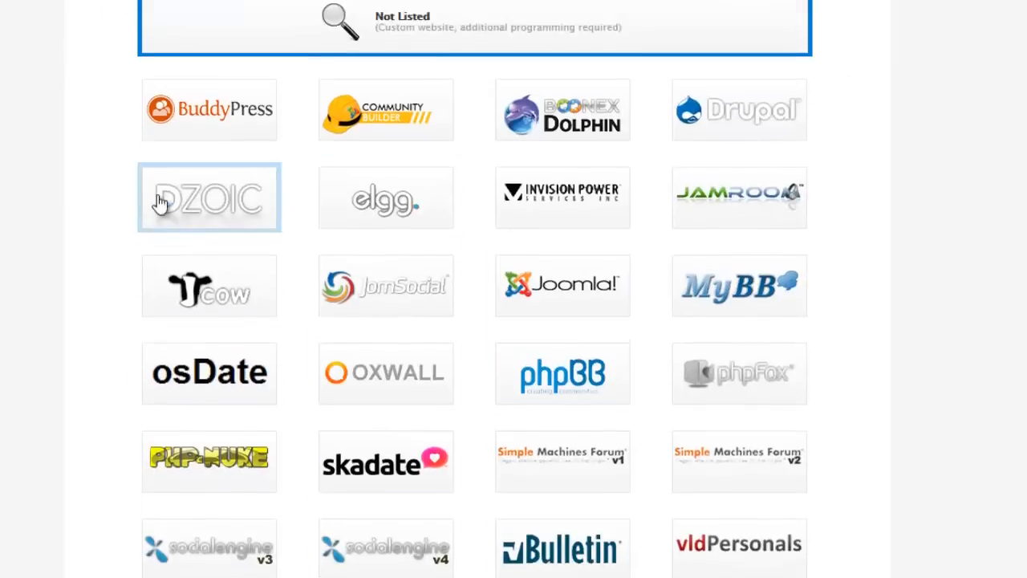
{"action": "scroll", "coordinate": [126, 214], "scroll_direction": "up", "scroll_amount": 2}
{"action": "scroll", "coordinate": [125, 216], "scroll_direction": "down", "scroll_amount": 6}
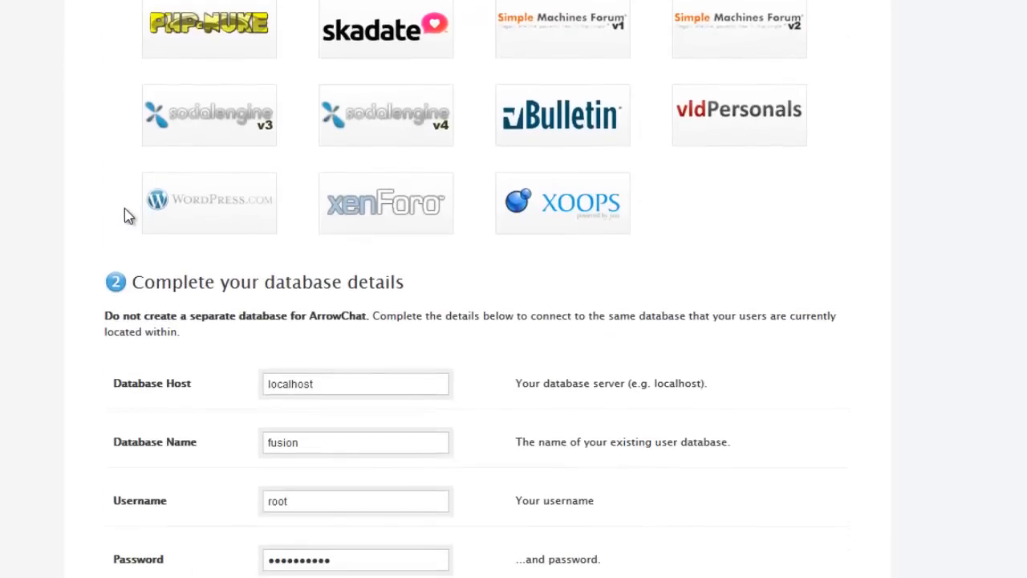
{"action": "scroll", "coordinate": [128, 204], "scroll_direction": "up", "scroll_amount": 5}
{"action": "scroll", "coordinate": [131, 195], "scroll_direction": "down", "scroll_amount": 6}
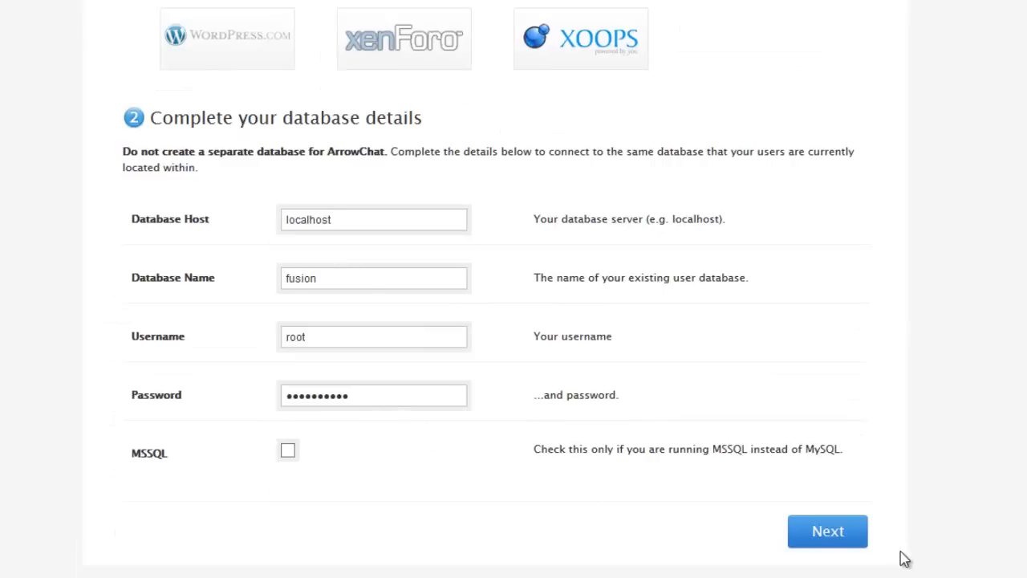
{"action": "left_click", "coordinate": [834, 537]}
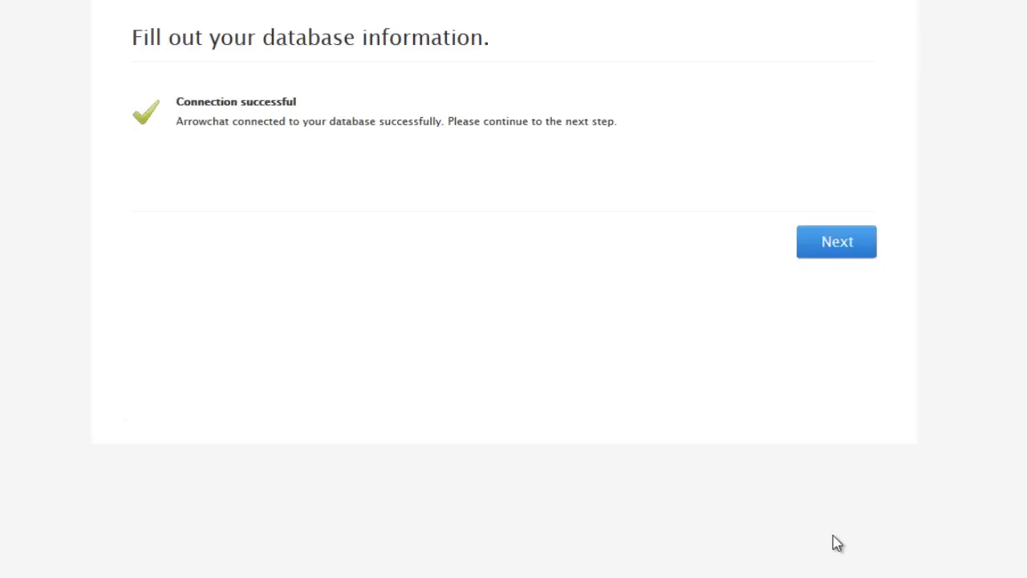
Step: Proceed to the administrator setup, submit the prefilled admin details and continue to the configuration page
{"action": "left_click", "coordinate": [834, 243]}
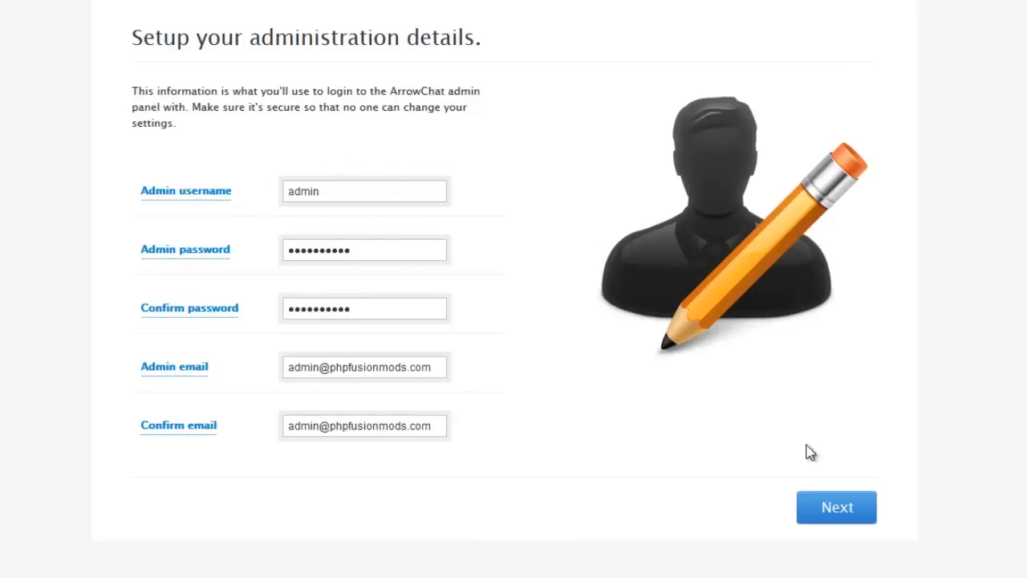
{"action": "left_click", "coordinate": [835, 518]}
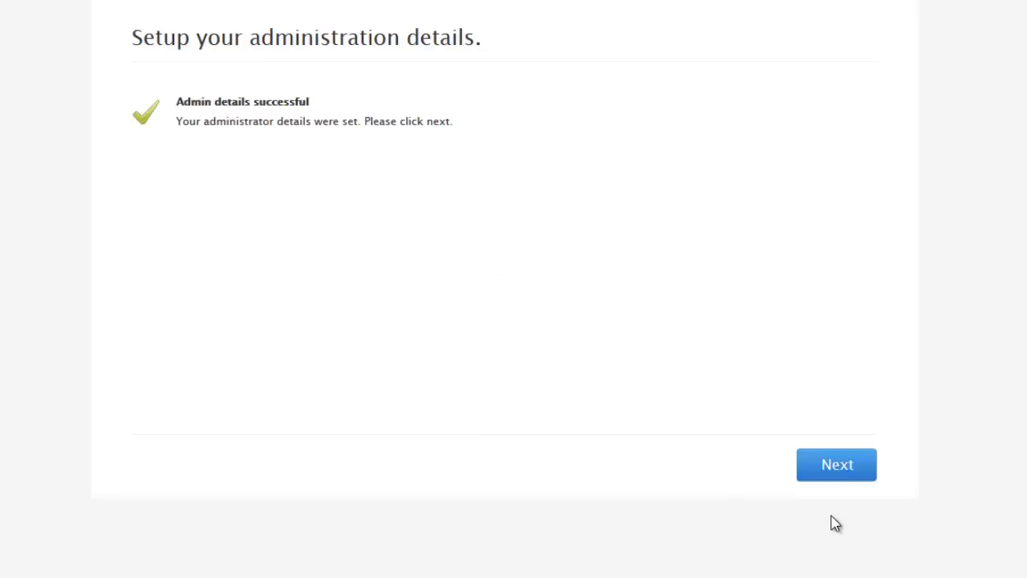
{"action": "left_click", "coordinate": [818, 471]}
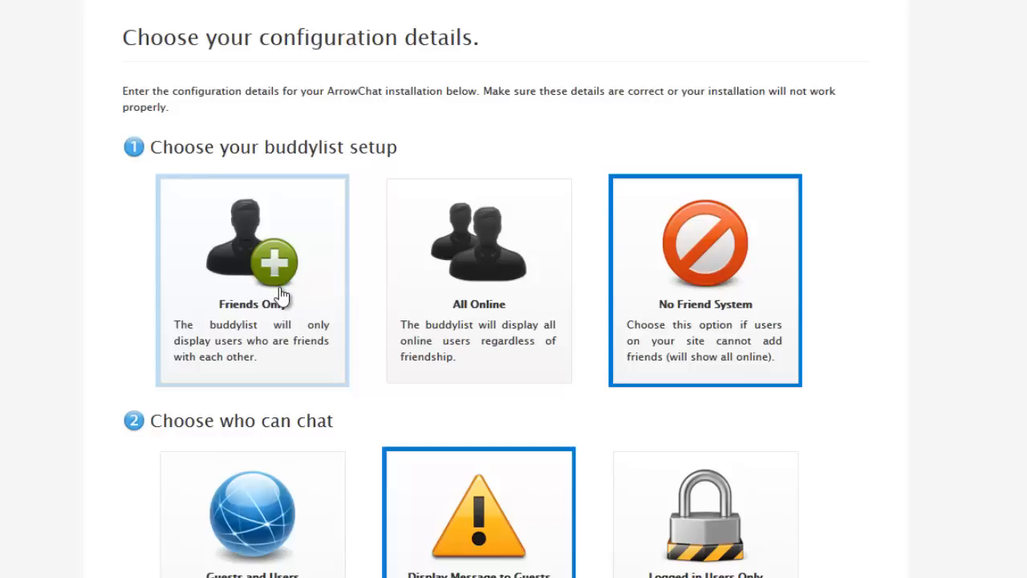
Step: Choose Display Message to Guests for who can chat and My Server for where to retrieve information
{"action": "scroll", "coordinate": [216, 273], "scroll_direction": "down", "scroll_amount": 4}
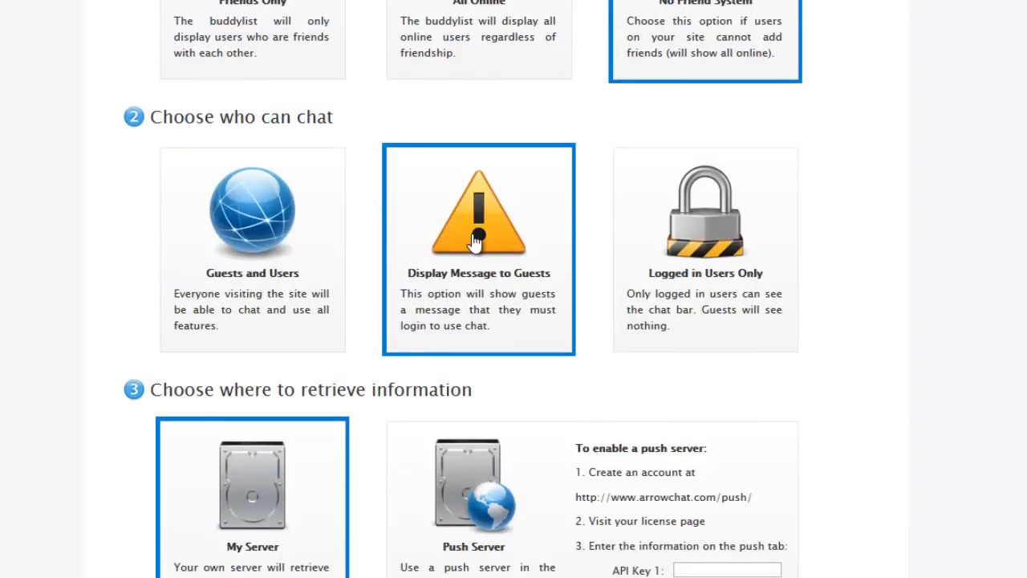
{"action": "left_click", "coordinate": [747, 265]}
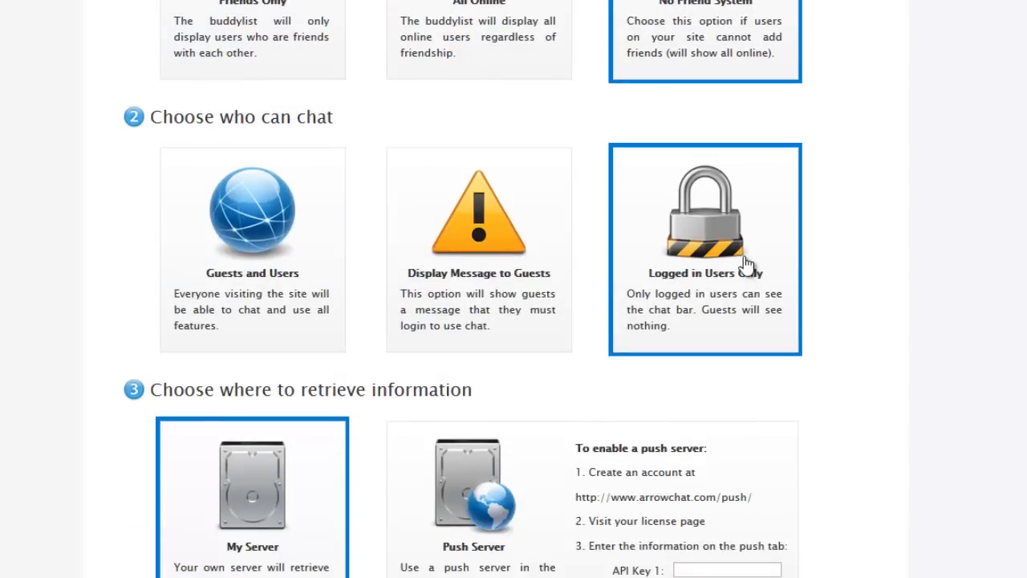
{"action": "left_click", "coordinate": [310, 230]}
{"action": "left_click", "coordinate": [482, 233]}
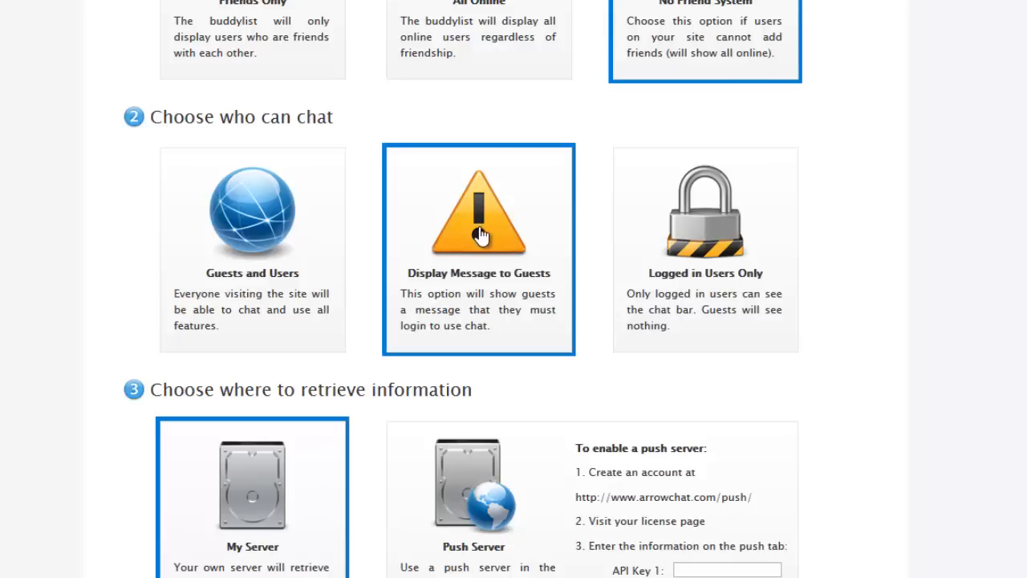
{"action": "scroll", "coordinate": [278, 323], "scroll_direction": "down", "scroll_amount": 5}
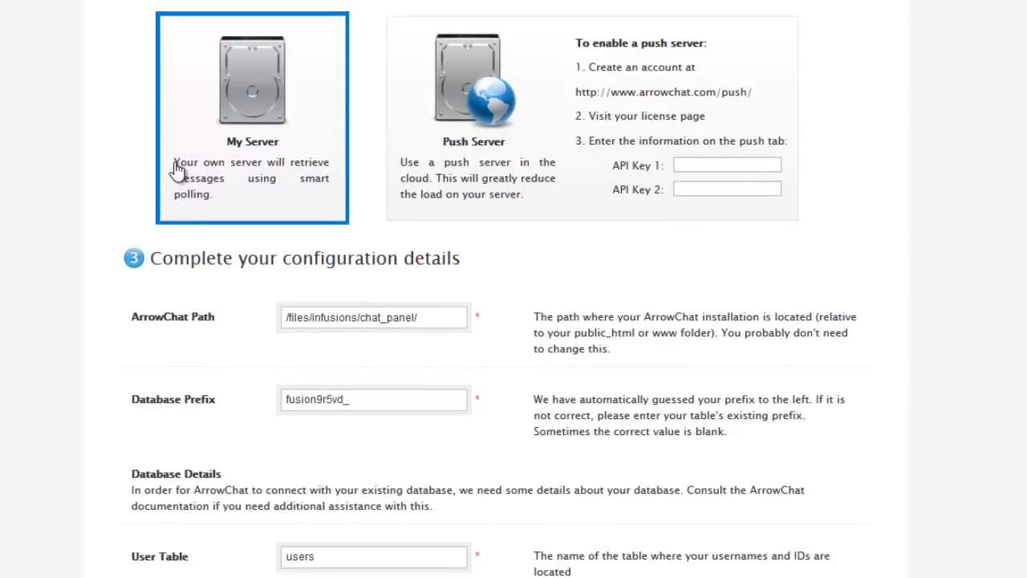
{"action": "left_click", "coordinate": [455, 110]}
{"action": "left_click", "coordinate": [243, 111]}
{"action": "scroll", "coordinate": [152, 299], "scroll_direction": "down", "scroll_amount": 3}
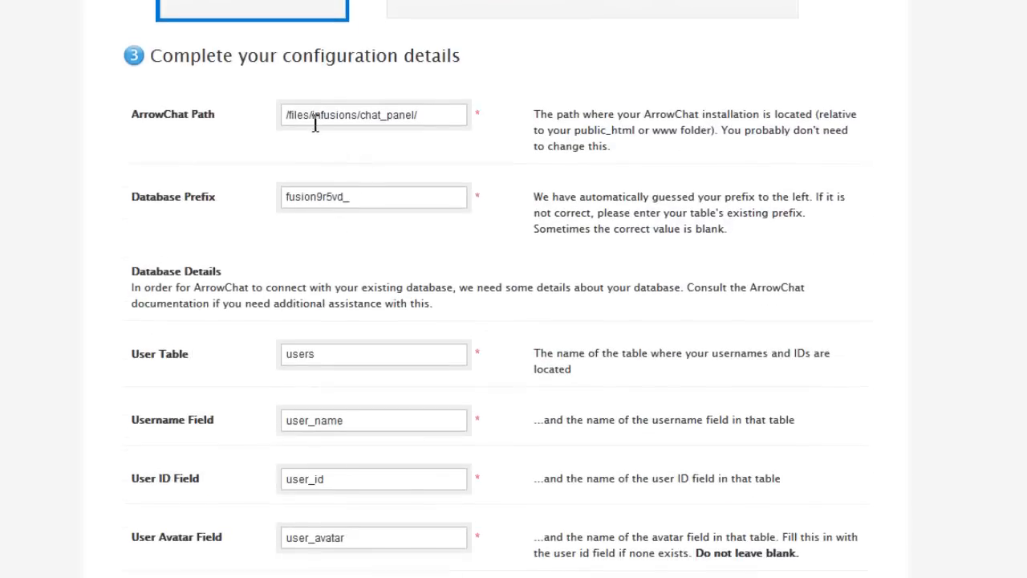
Step: Set the Database Prefix to fusionn6rk9_, copied from the table names of the fusion database in phpMyAdmin
{"action": "left_click_drag", "start_coordinate": [313, 123], "coordinate": [446, 121]}
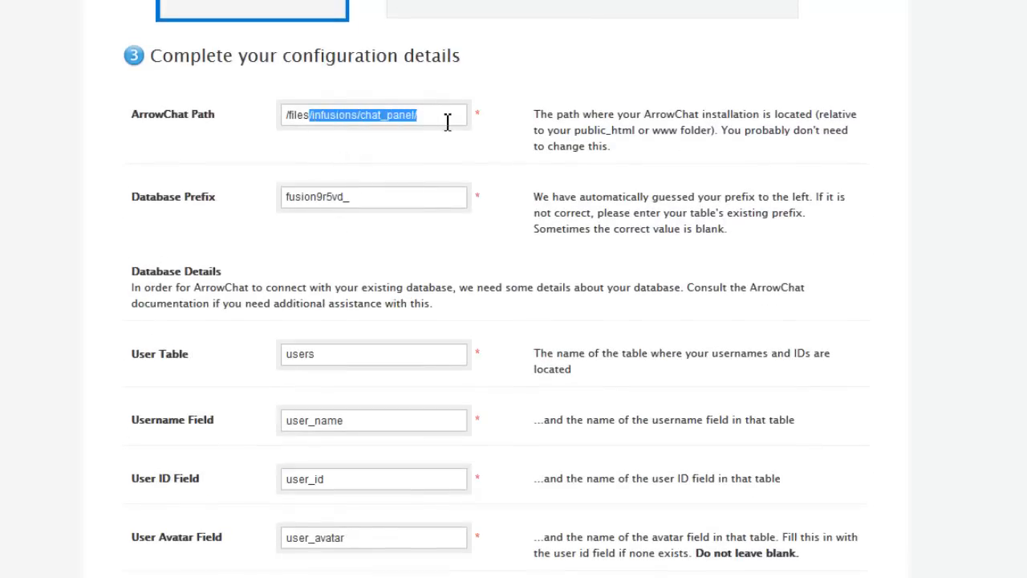
{"action": "left_click", "coordinate": [447, 120]}
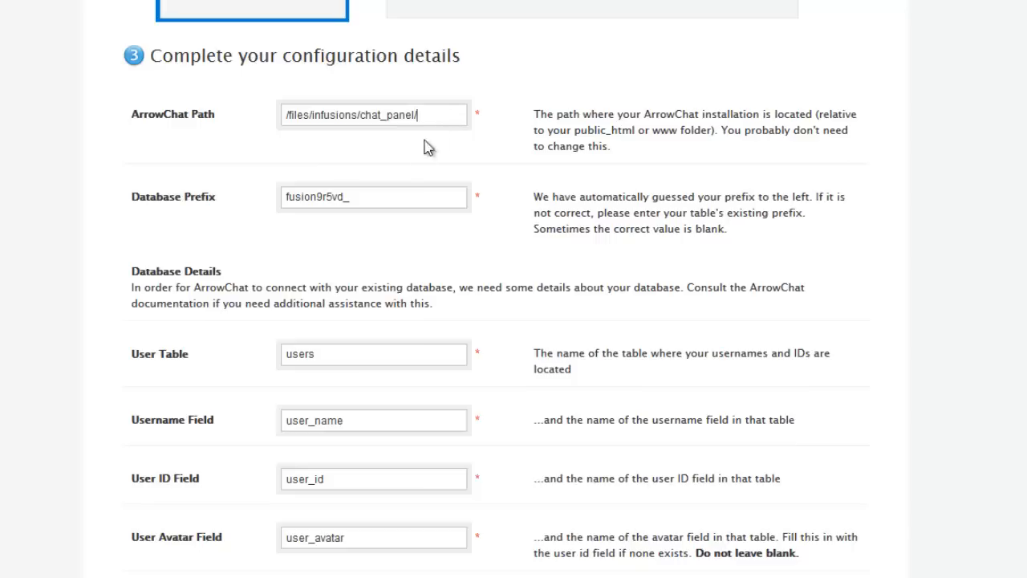
{"action": "left_click", "coordinate": [372, 198]}
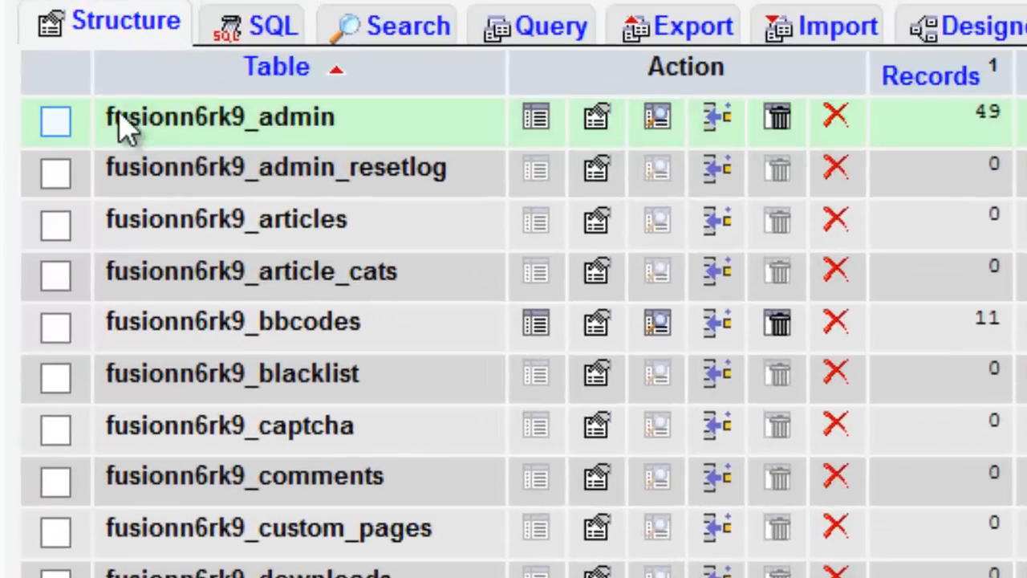
{"action": "left_click_drag", "start_coordinate": [108, 122], "coordinate": [348, 115]}
{"action": "key", "text": "ctrl+c"}
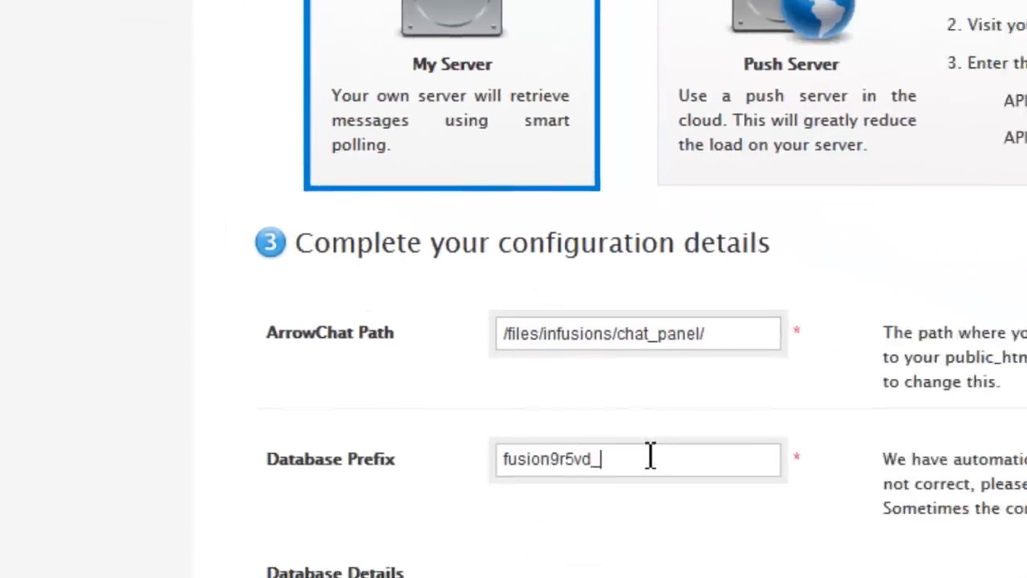
{"action": "left_click_drag", "start_coordinate": [379, 313], "coordinate": [104, 423]}
{"action": "key", "text": "ctrl+v"}
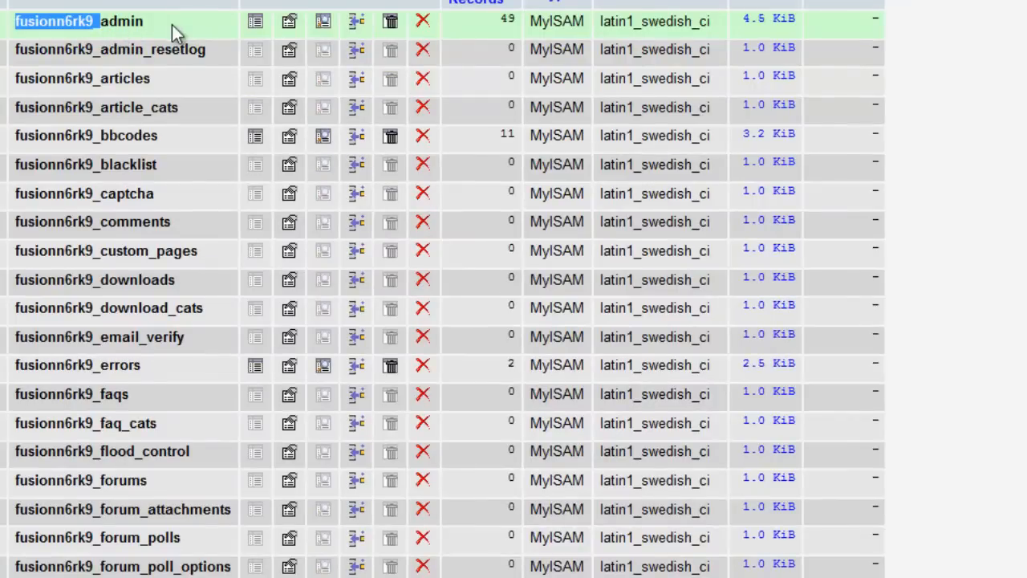
{"action": "left_click", "coordinate": [134, 29]}
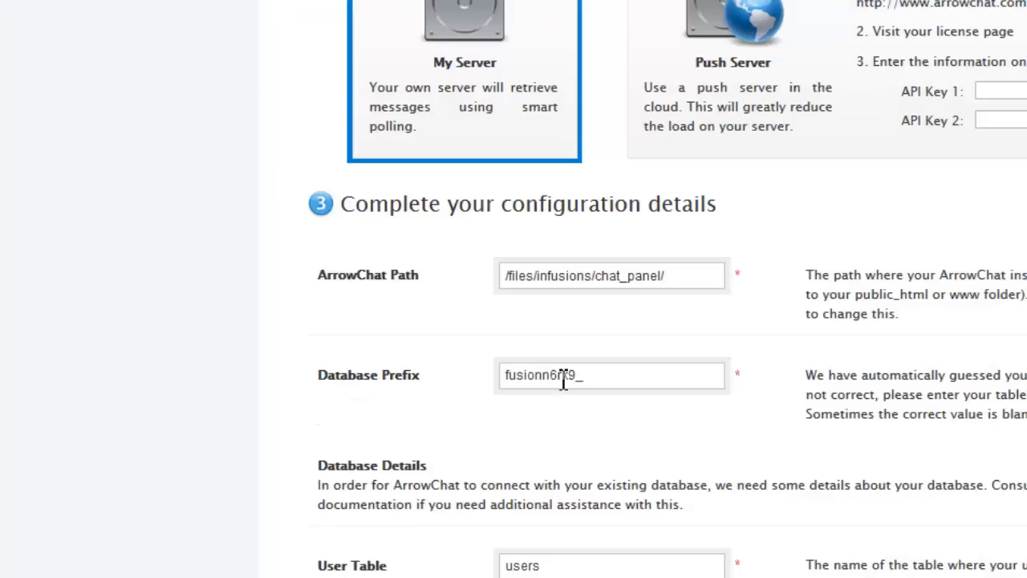
Step: Submit the configuration with the users table and the user_name, user_id and user_avatar fields, and continue to the confirmation page
{"action": "left_click", "coordinate": [556, 571]}
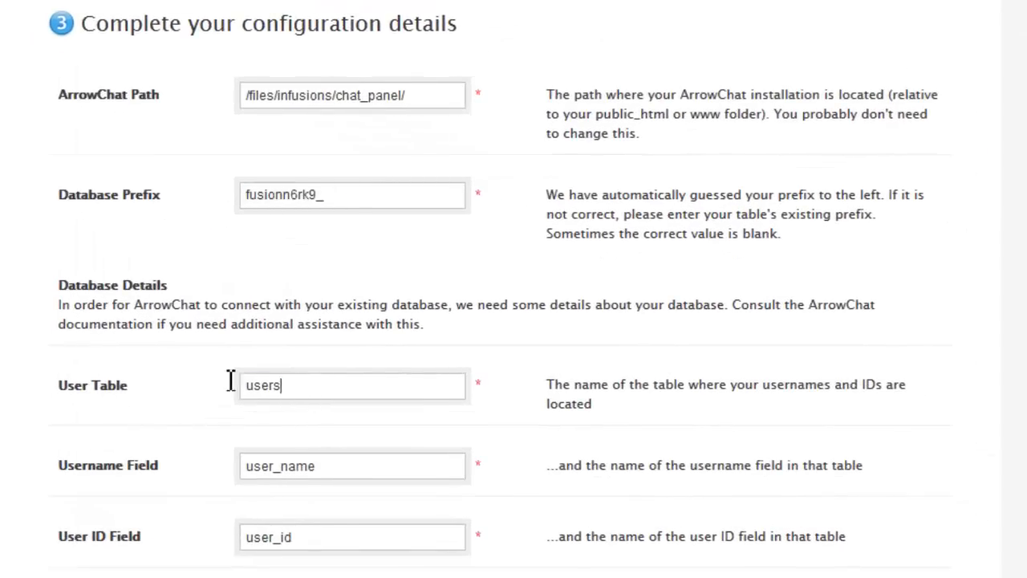
{"action": "left_click_drag", "start_coordinate": [230, 381], "coordinate": [286, 393]}
{"action": "left_click", "coordinate": [330, 472]}
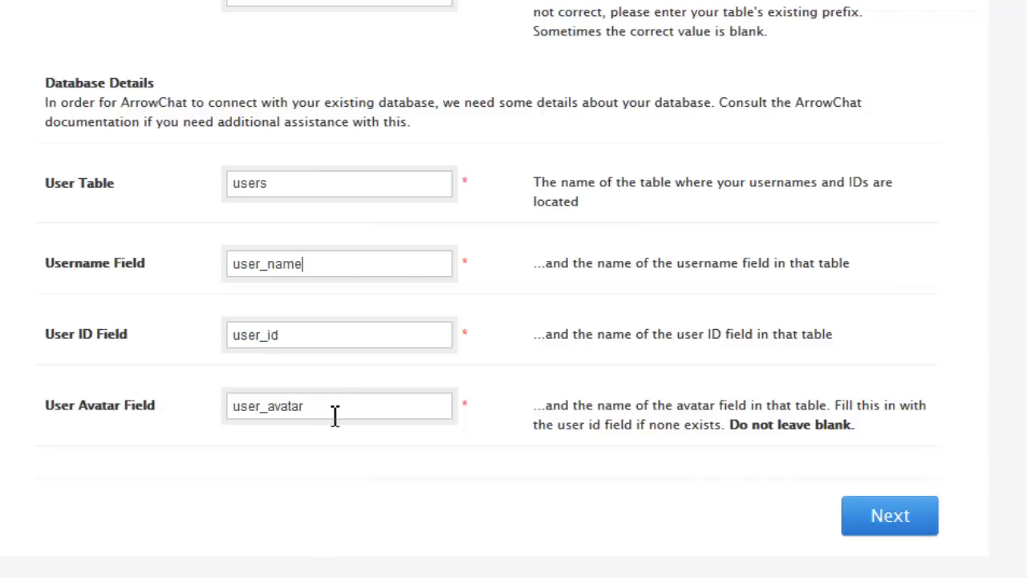
{"action": "left_click", "coordinate": [857, 515]}
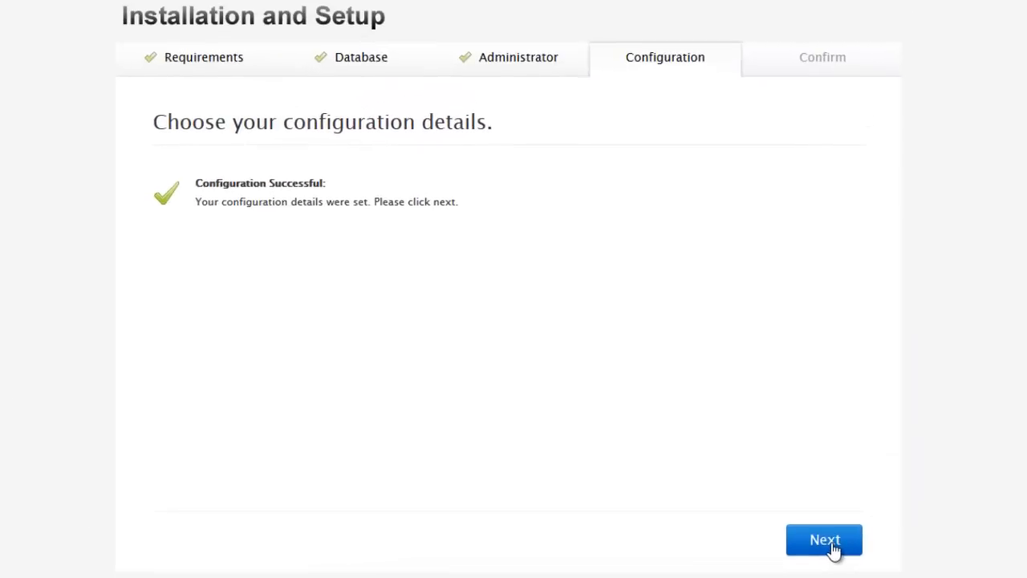
{"action": "left_click", "coordinate": [833, 549]}
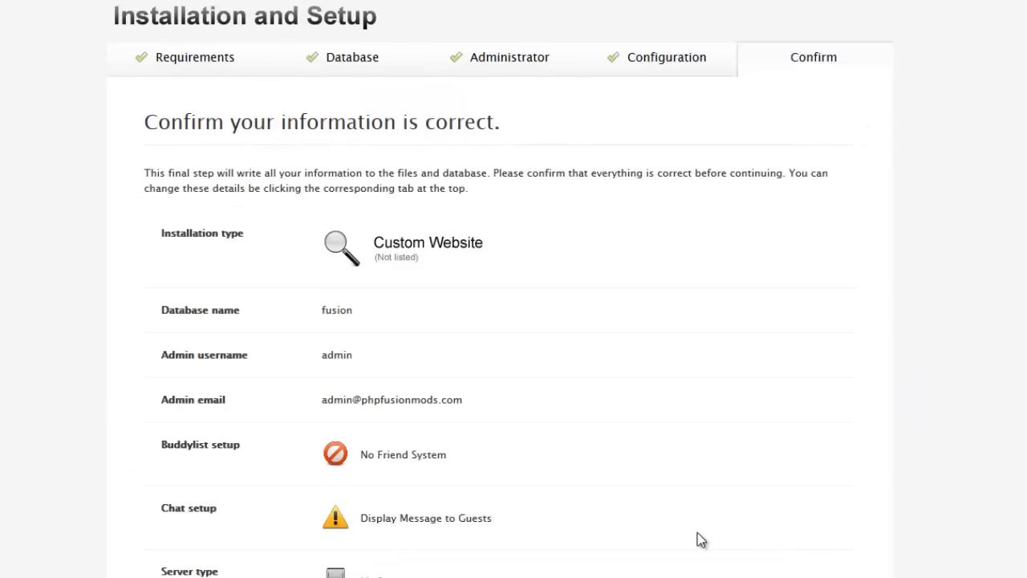
Step: Review the confirmation summary, run the ArrowChat installation and go to its admin panel
{"action": "scroll", "coordinate": [699, 541], "scroll_direction": "down", "scroll_amount": 3}
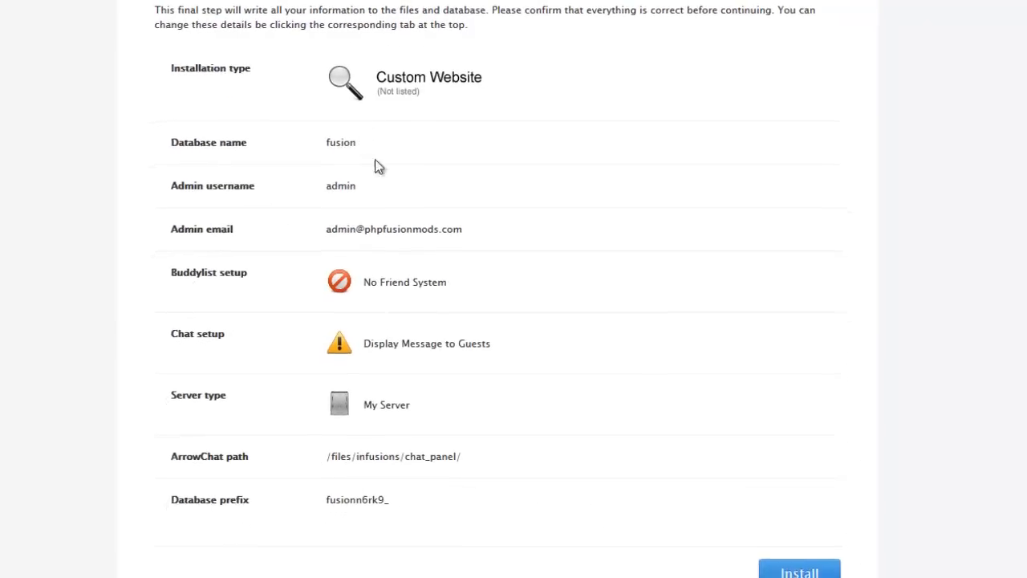
{"action": "left_click", "coordinate": [784, 552]}
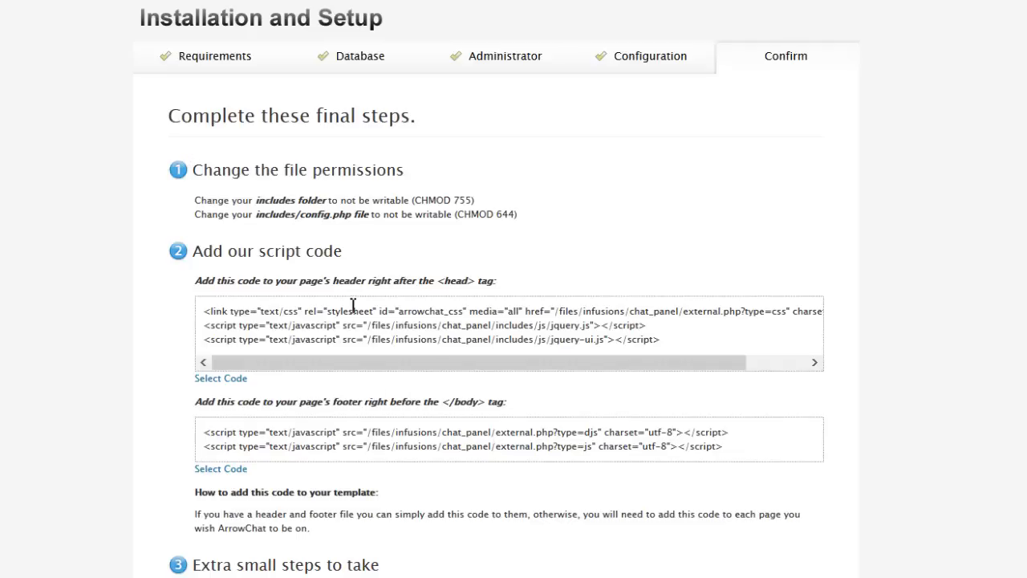
{"action": "scroll", "coordinate": [256, 516], "scroll_direction": "down", "scroll_amount": 1}
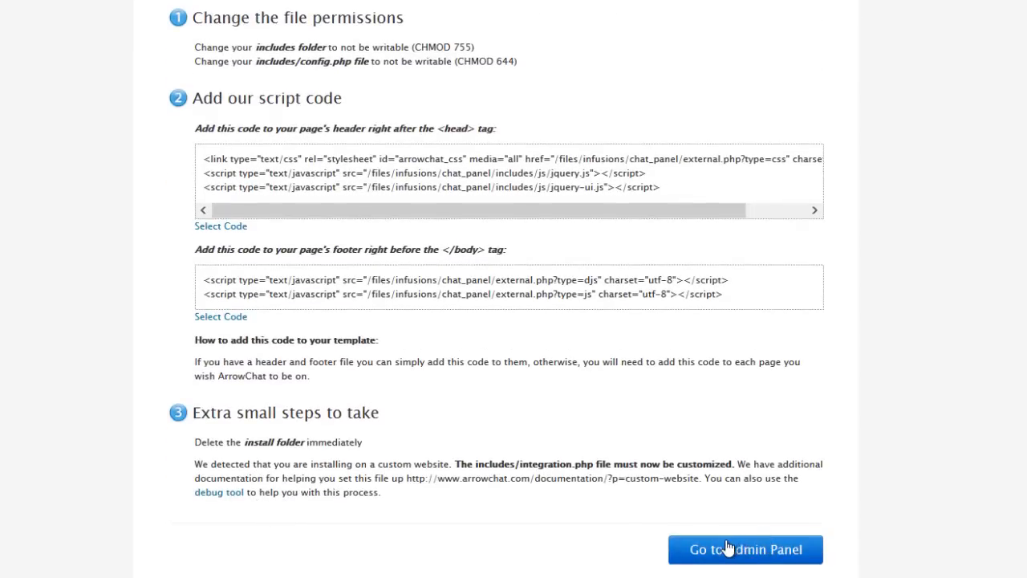
{"action": "left_click", "coordinate": [727, 548]}
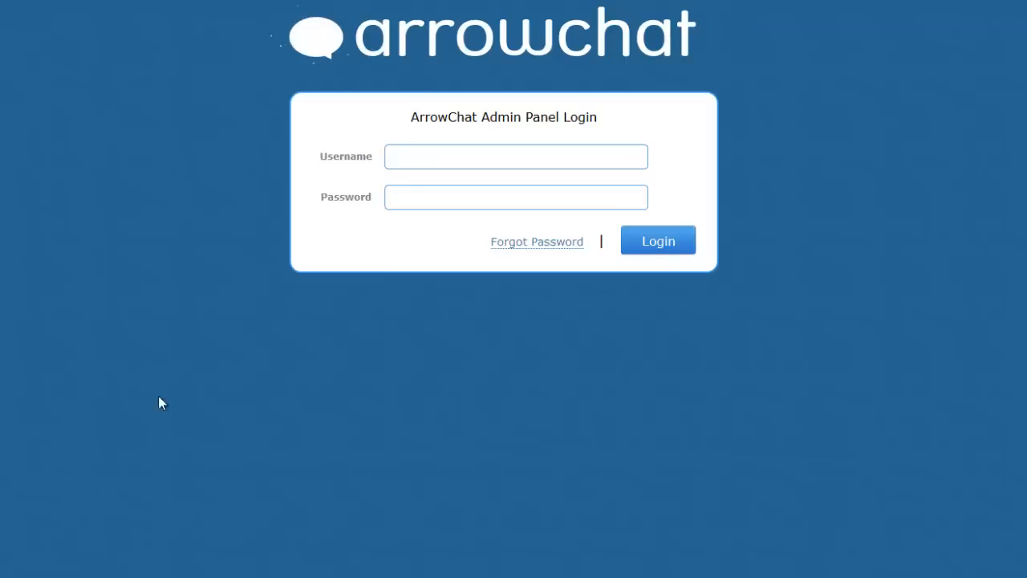
{"action": "left_click", "coordinate": [448, 166]}
{"action": "left_click", "coordinate": [447, 201]}
{"action": "left_click", "coordinate": [444, 166]}
{"action": "left_click", "coordinate": [443, 198]}
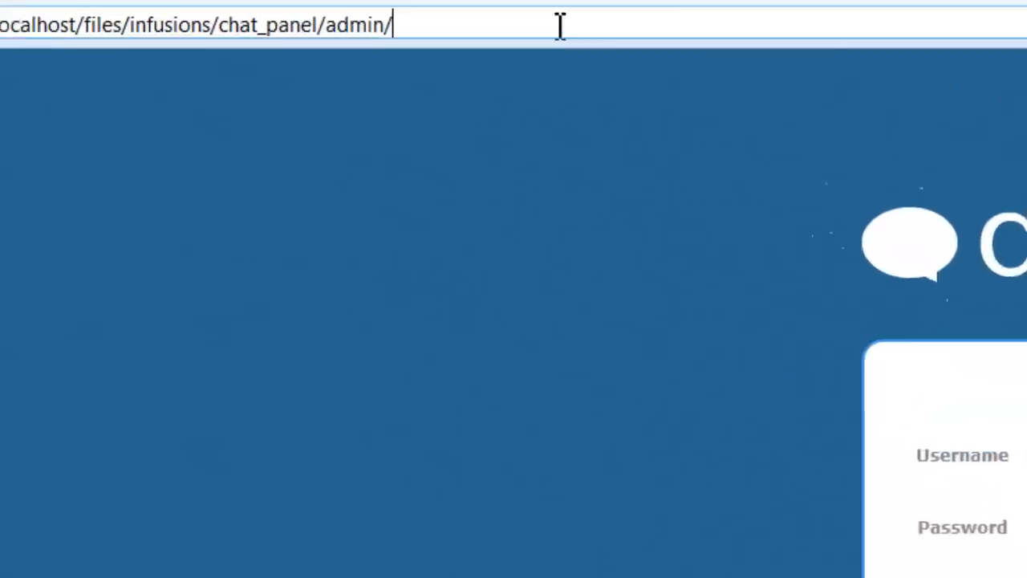
Step: Go to the localhost/files/ site, open its panel administration and start a new Upper Center panel
{"action": "left_click_drag", "start_coordinate": [813, 87], "coordinate": [286, 153]}
{"action": "key", "text": "BackSpace"}
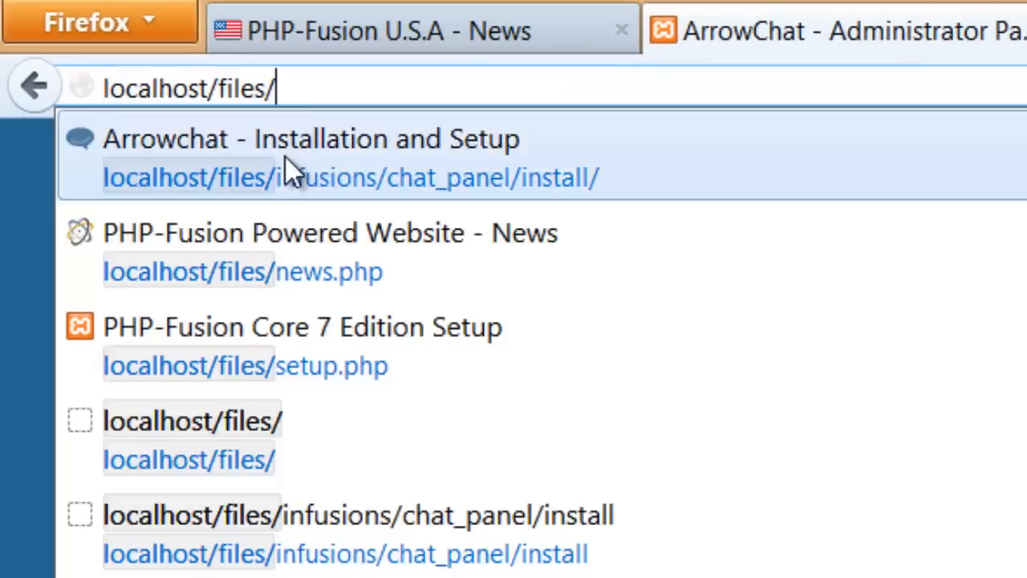
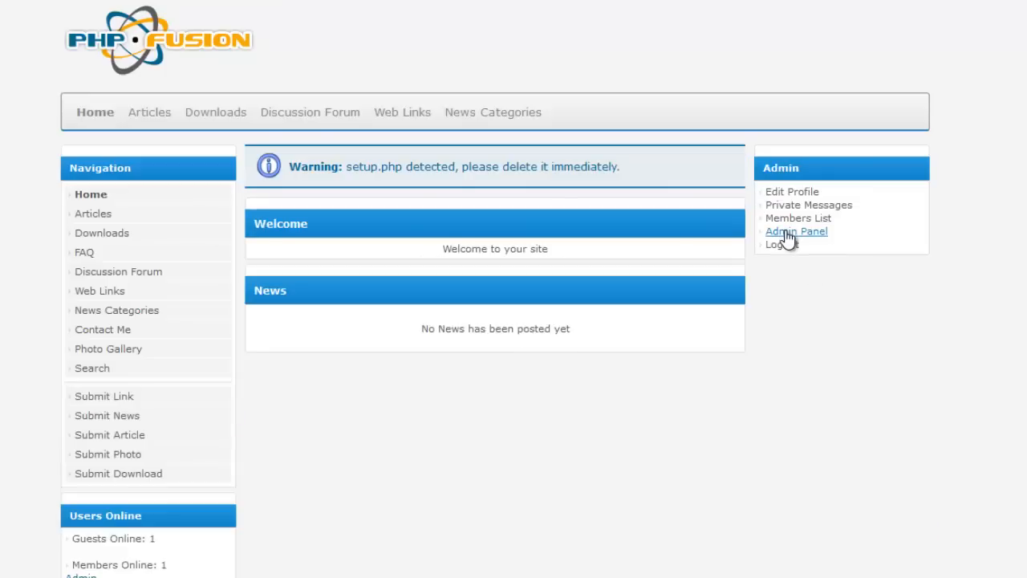
{"action": "left_click", "coordinate": [595, 202]}
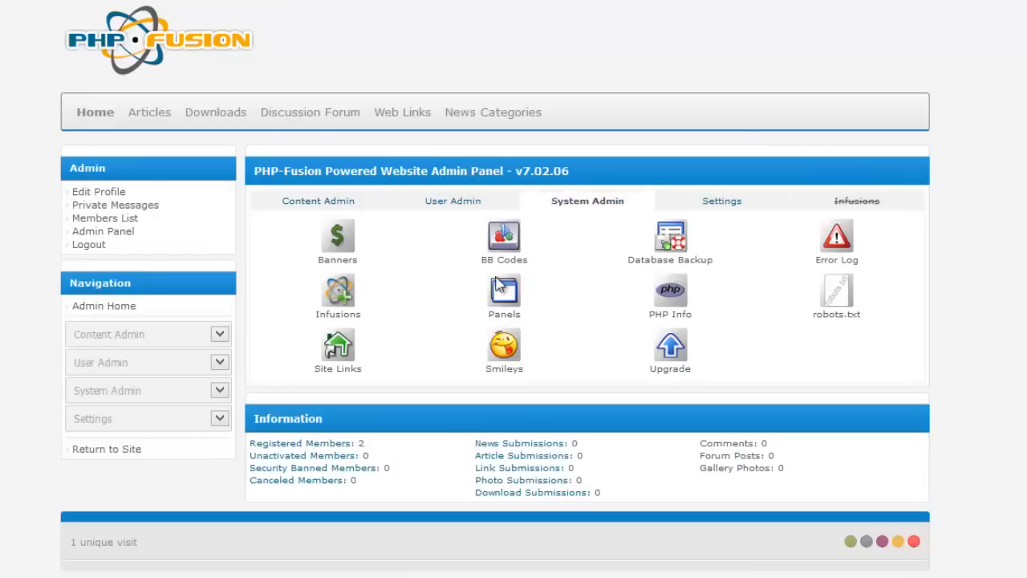
{"action": "left_click", "coordinate": [504, 295]}
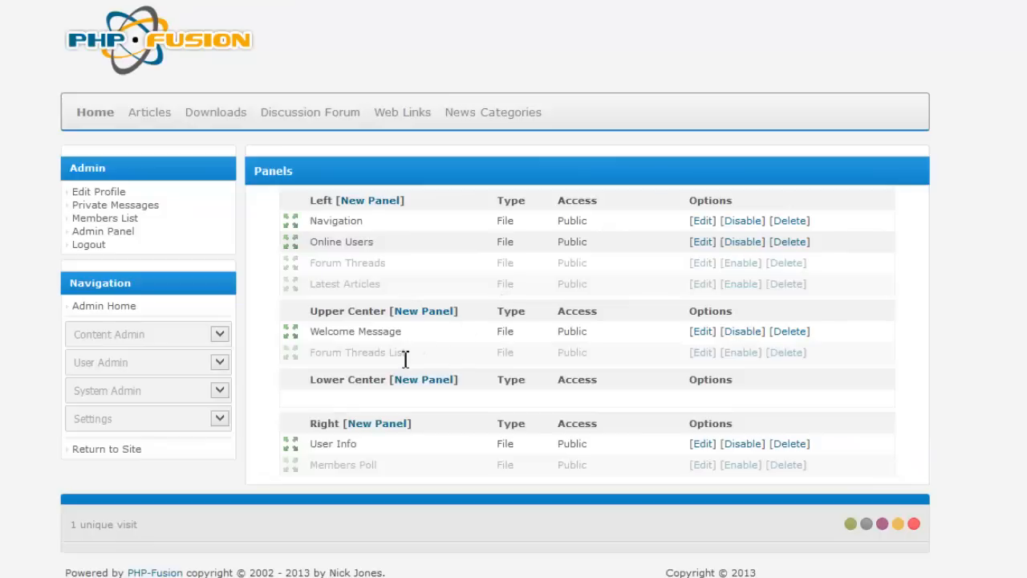
{"action": "left_click", "coordinate": [425, 312]}
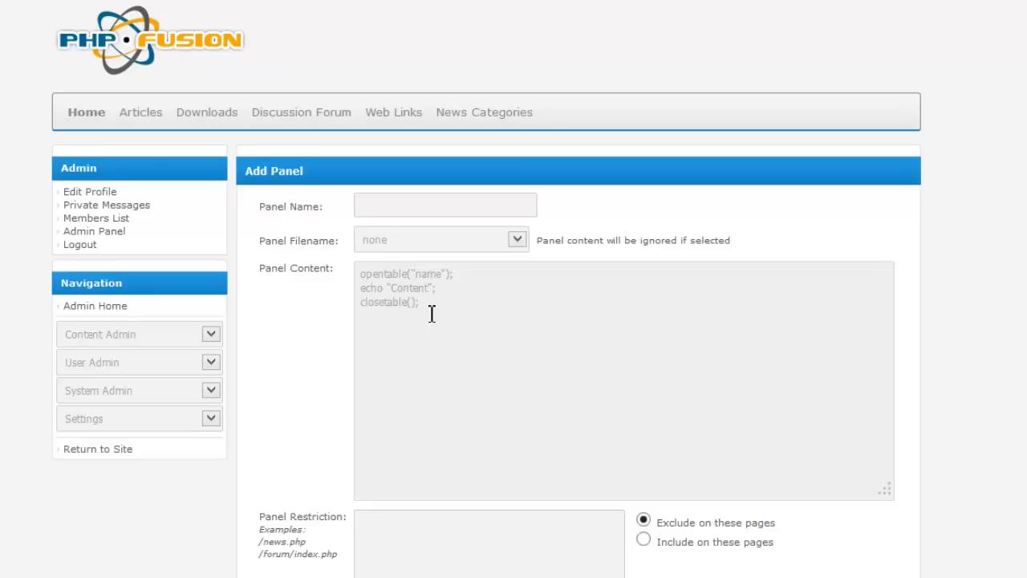
Step: Save the new panel with filename chat_panel and name Chat Panel, entering the admin password to authorise it
{"action": "left_click", "coordinate": [428, 241]}
{"action": "left_click", "coordinate": [425, 278]}
{"action": "left_click", "coordinate": [382, 207]}
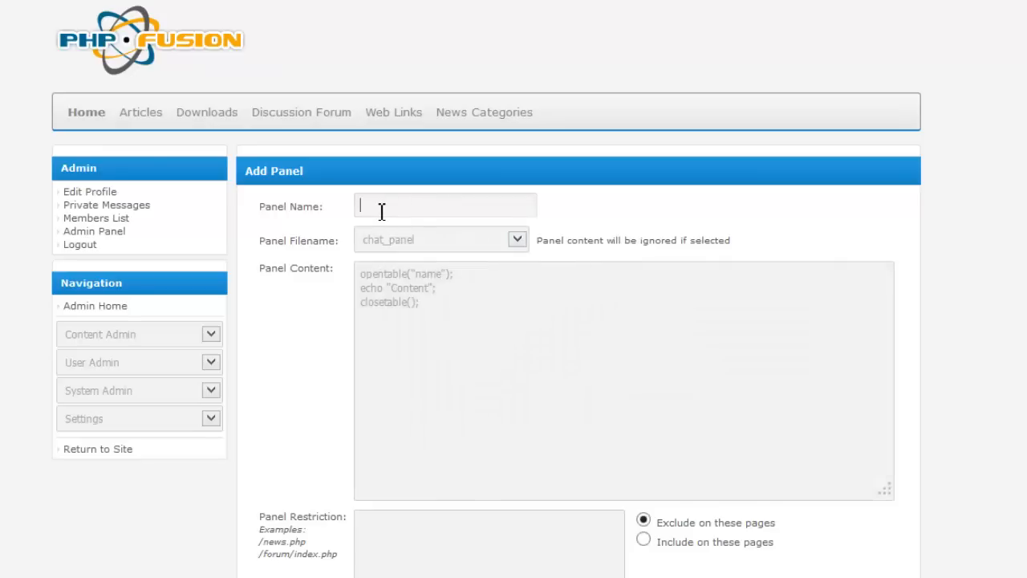
{"action": "type", "text": "Chat Panel"}
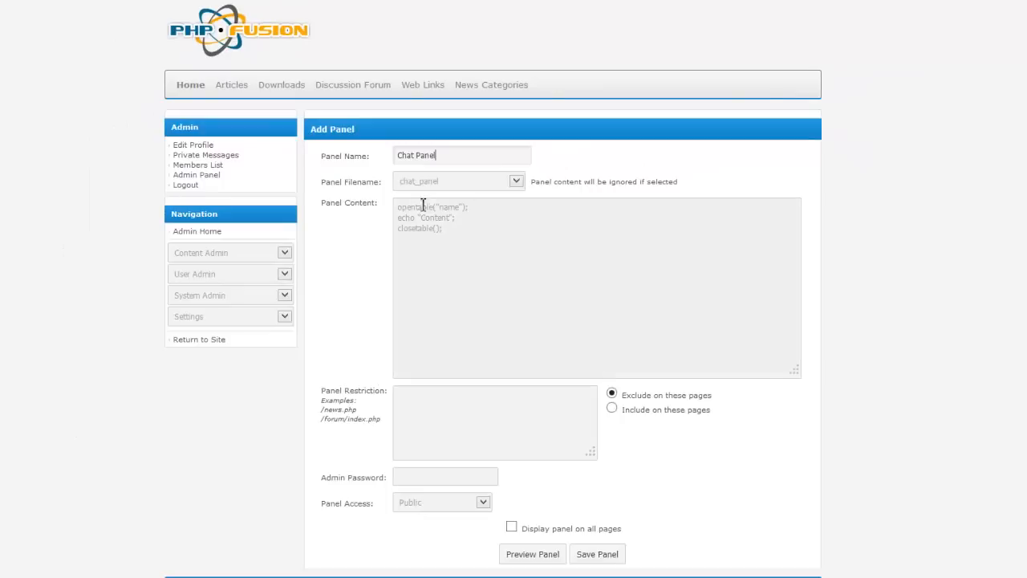
{"action": "left_click", "coordinate": [419, 477]}
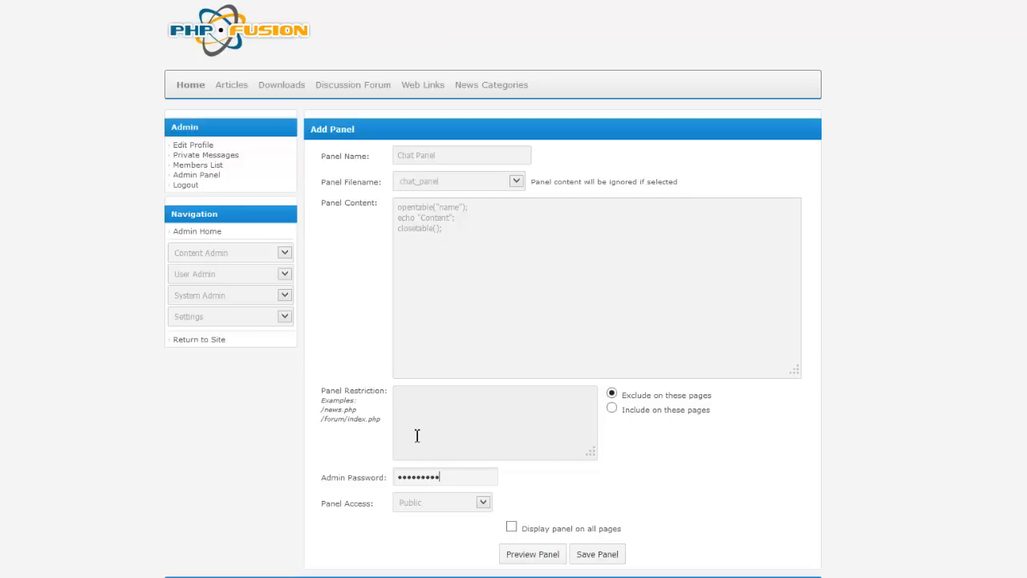
{"action": "left_click", "coordinate": [605, 554]}
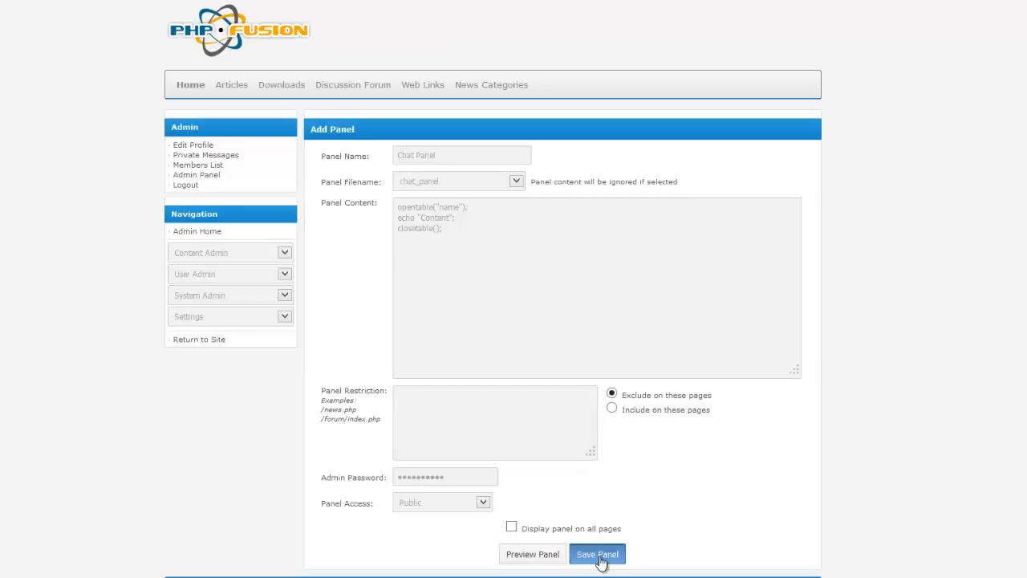
{"action": "left_click", "coordinate": [572, 178]}
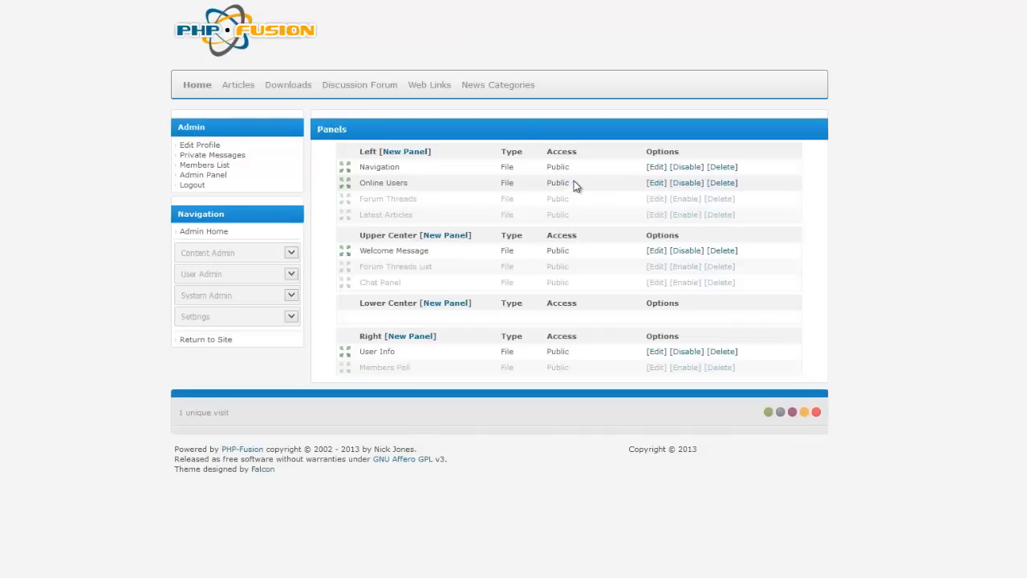
Step: Enable the Chat Panel and open the chat list on the site's home page
{"action": "left_click", "coordinate": [688, 287]}
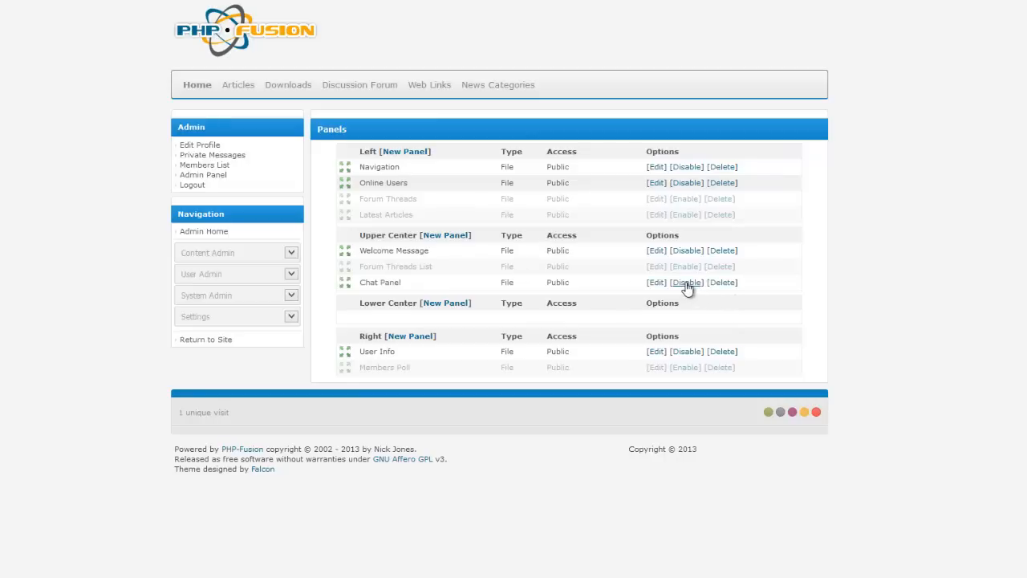
{"action": "left_click", "coordinate": [190, 89]}
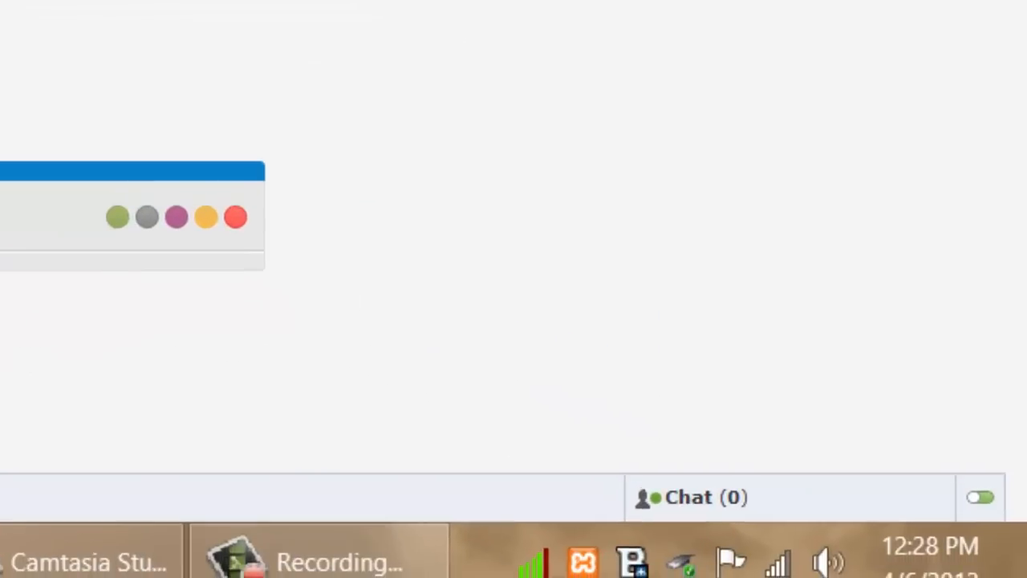
{"action": "left_click", "coordinate": [746, 495]}
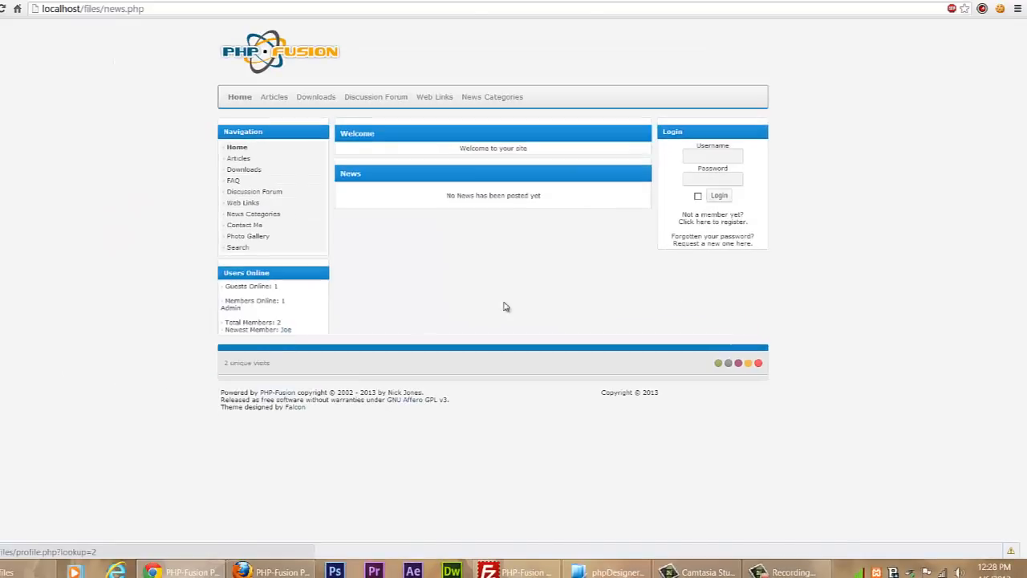
Step: Switch to Chrome and log in to the site with the second member's username and password
{"action": "left_click", "coordinate": [717, 157]}
{"action": "type", "text": "joe"}
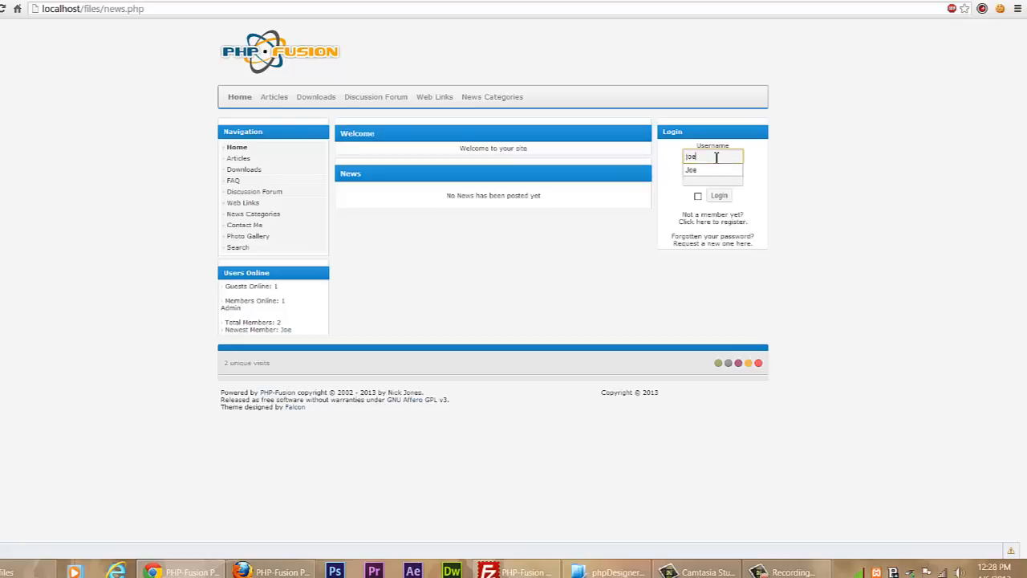
{"action": "key", "text": "Tab"}
{"action": "type", "text": "••"}
{"action": "key", "text": "Return"}
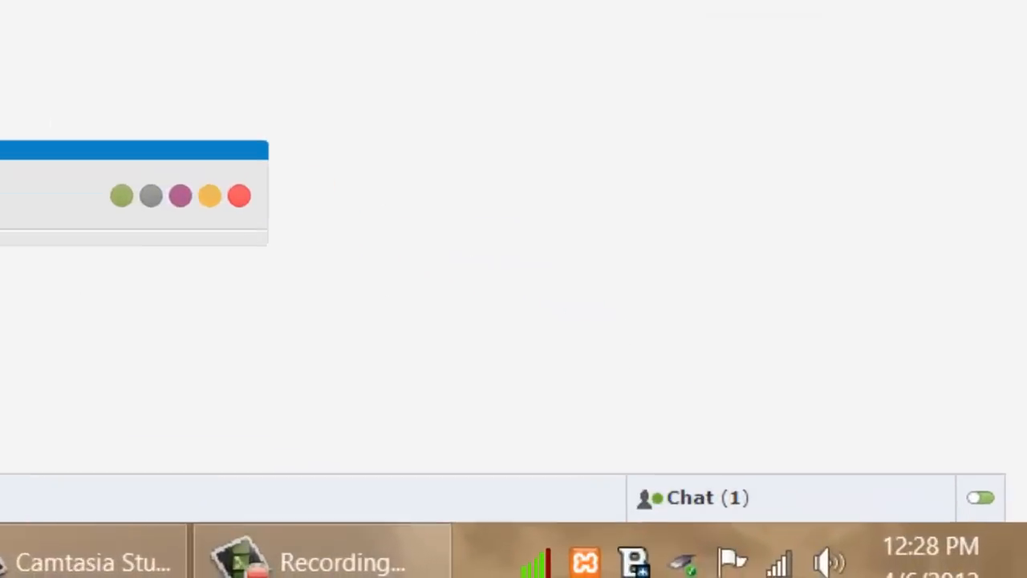
Step: Open a chat with Admin from the chat list and send the message "Hello"
{"action": "left_click", "coordinate": [720, 498]}
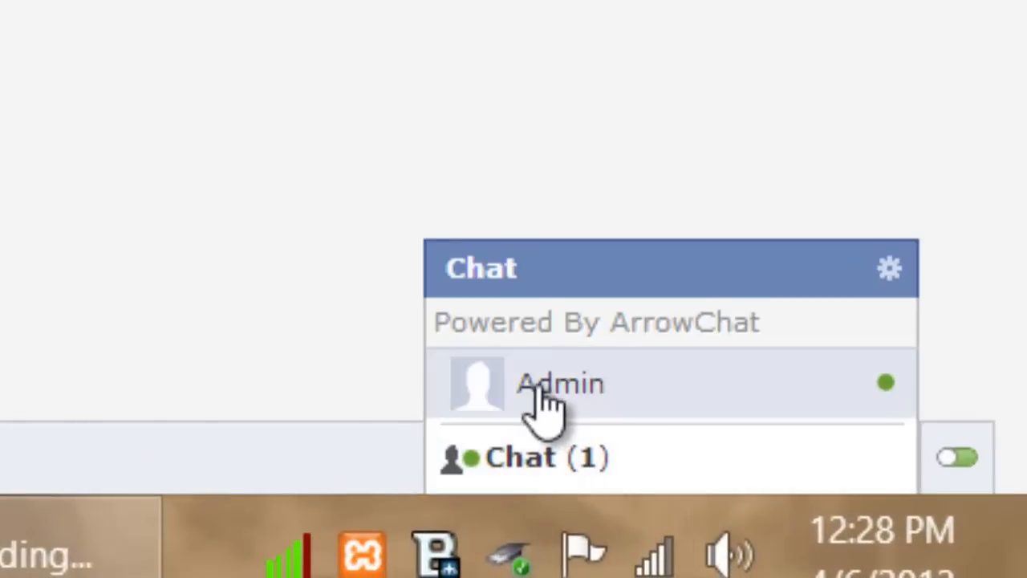
{"action": "left_click", "coordinate": [542, 389]}
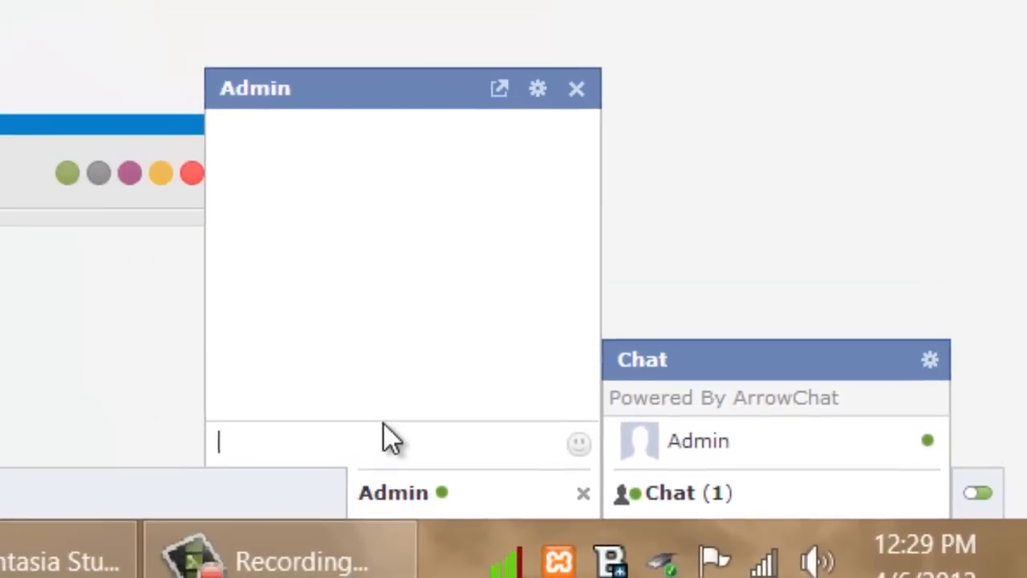
{"action": "type", "text": "Hello"}
{"action": "key", "text": "Return"}
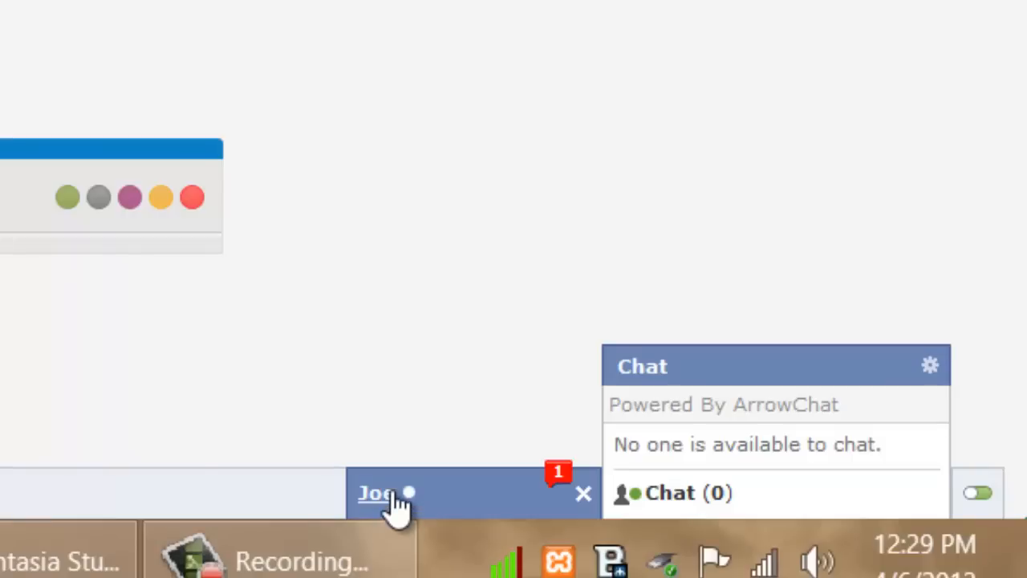
Step: Open the incoming conversation in the Admin session in Firefox and reply "hey"
{"action": "left_click", "coordinate": [391, 497]}
{"action": "type", "text": "hey"}
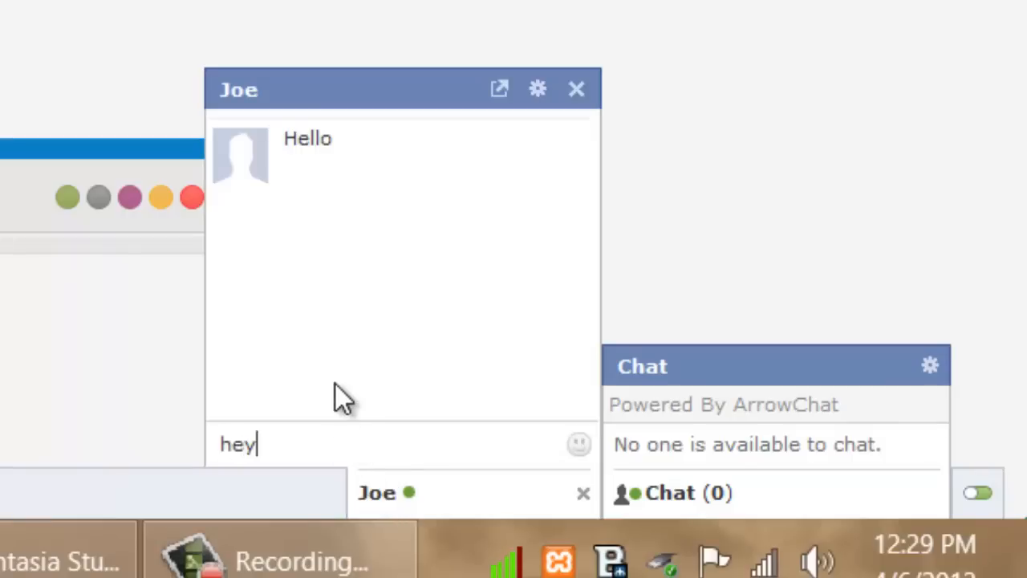
{"action": "key", "text": "Return"}
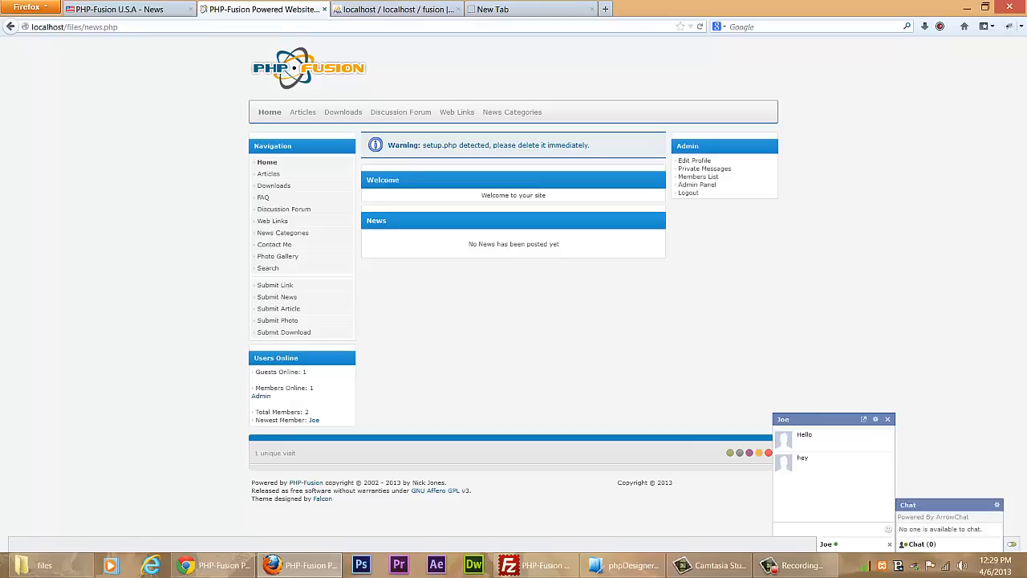
Step: Open chat_panel.php from the infusions/chat_panel folder in phpDesigner and reload the externally modified config.php
{"action": "left_click", "coordinate": [36, 565]}
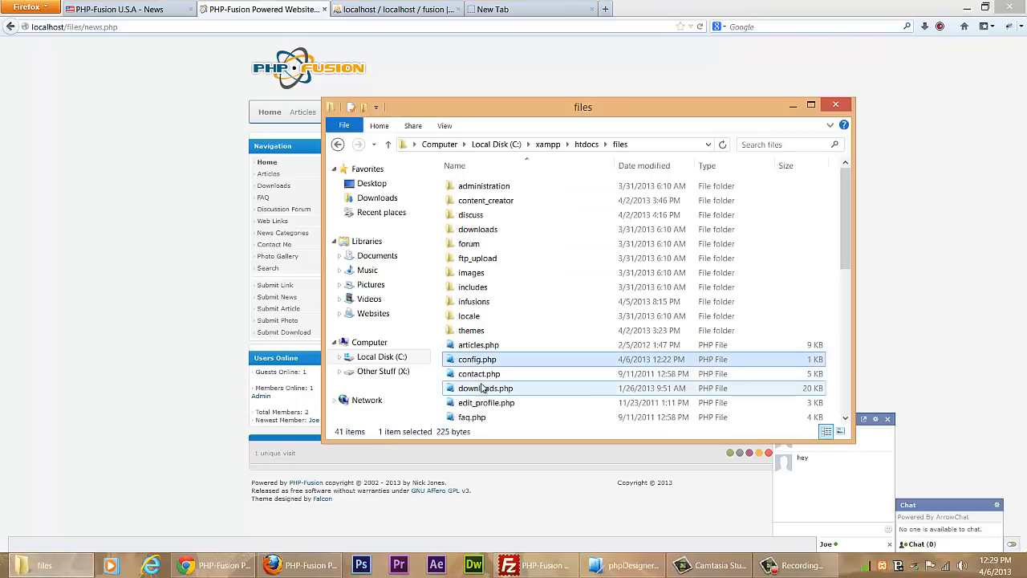
{"action": "double_click", "coordinate": [473, 301]}
{"action": "left_click", "coordinate": [481, 191]}
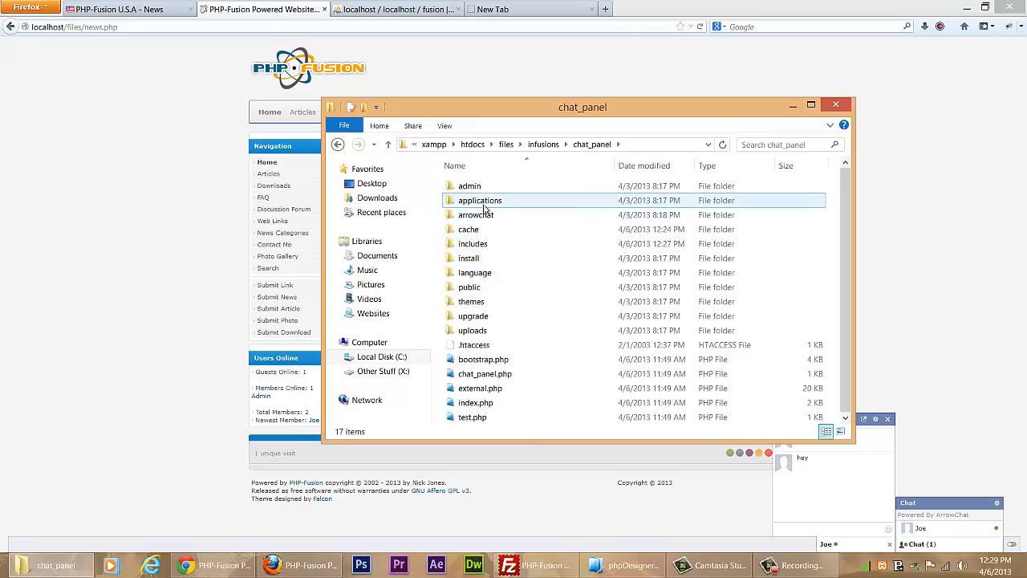
{"action": "left_click", "coordinate": [482, 374]}
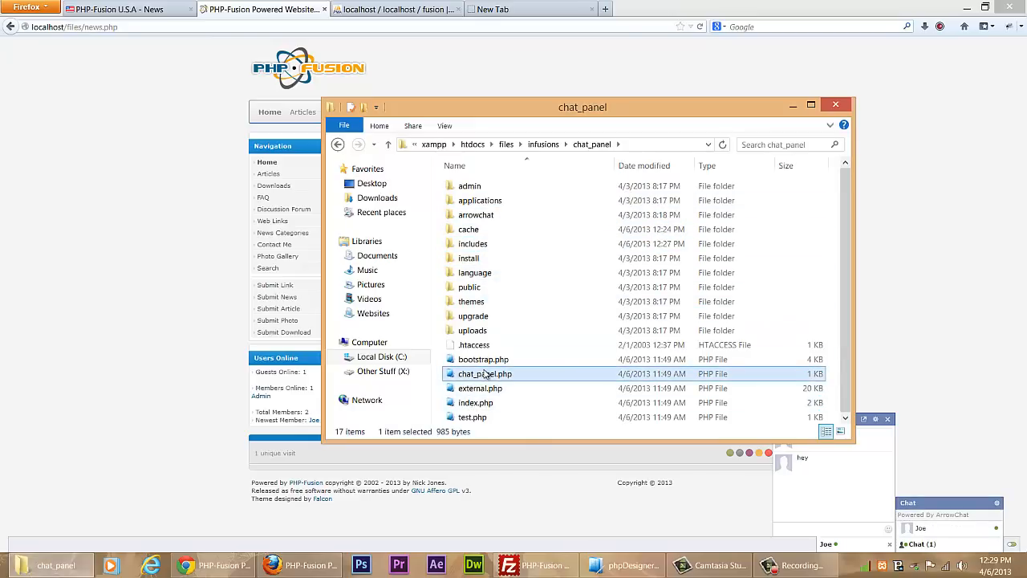
{"action": "left_click", "coordinate": [628, 566]}
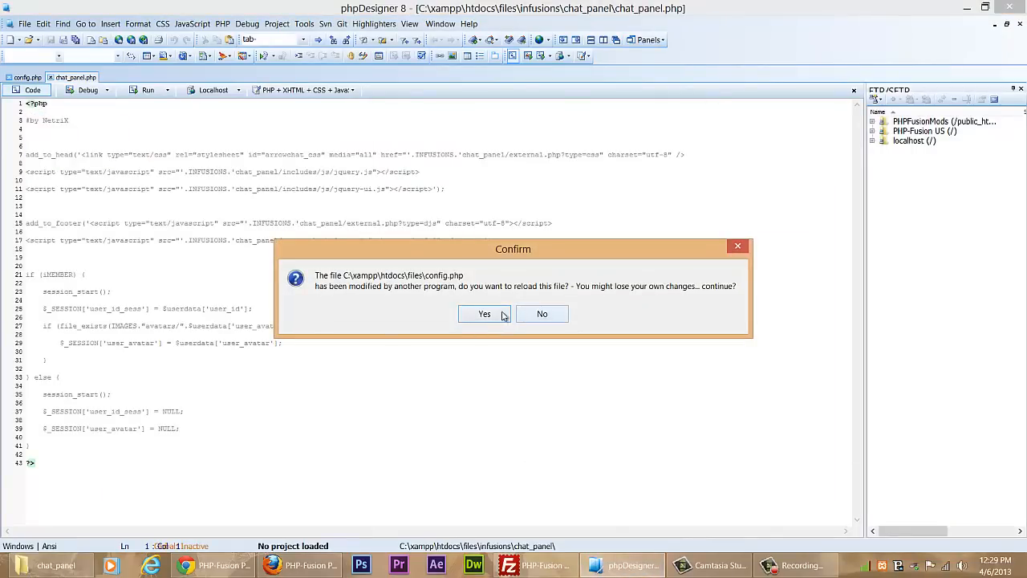
{"action": "left_click", "coordinate": [501, 314]}
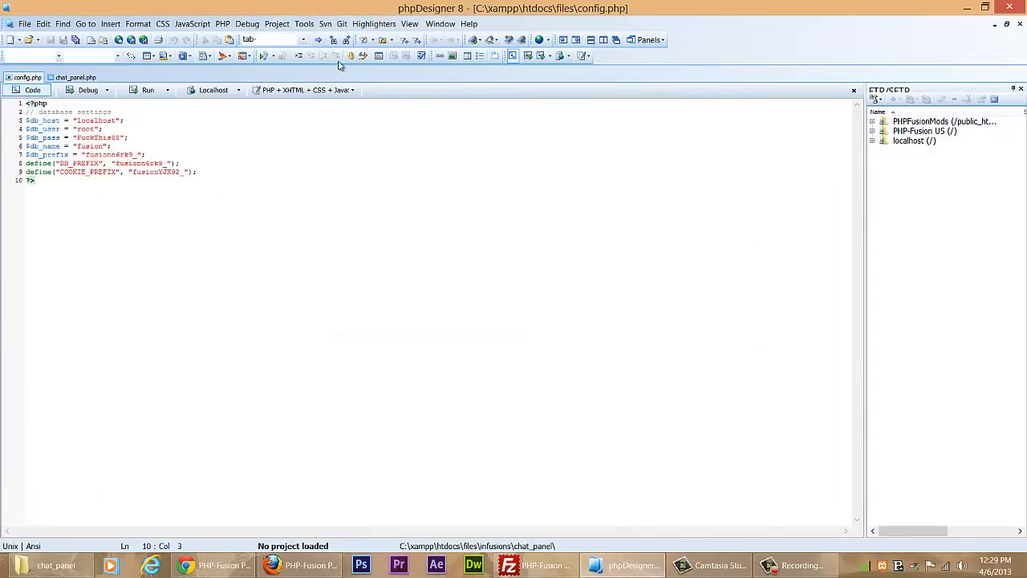
{"action": "left_click", "coordinate": [967, 7]}
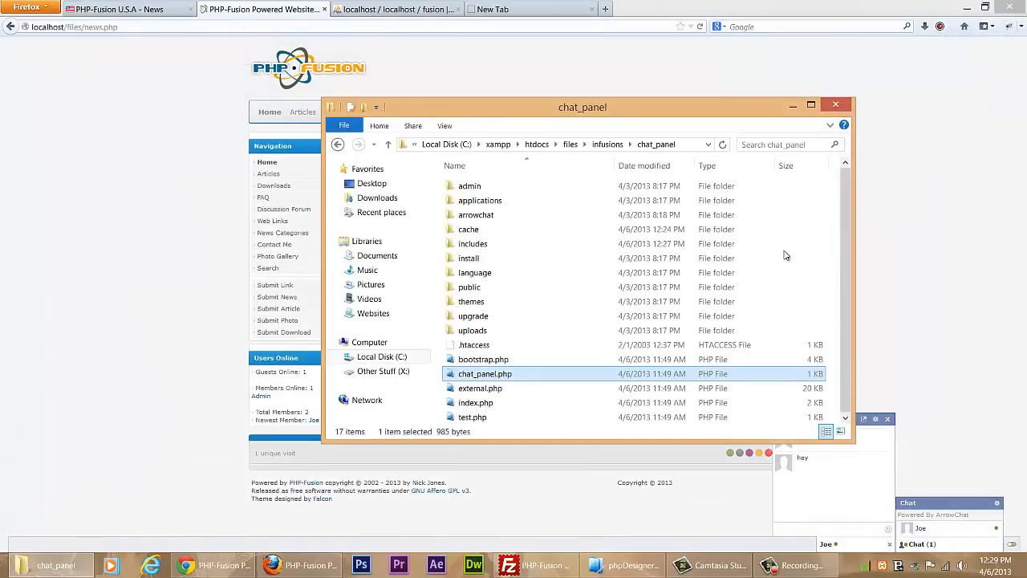
Step: Bring up chat_panel.php again in phpDesigner and review its script includes and the iMEMBER session code
{"action": "double_click", "coordinate": [505, 375]}
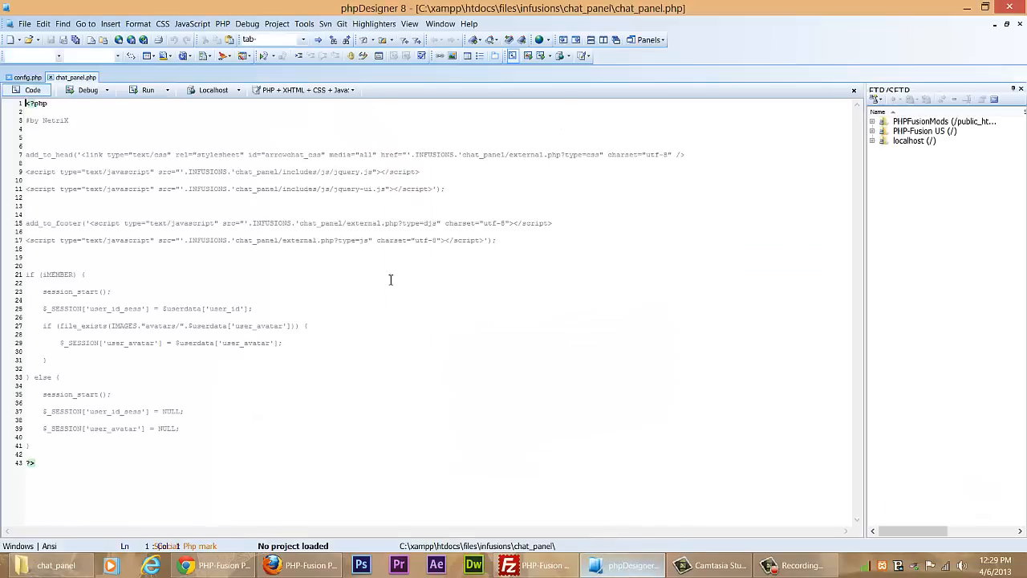
{"action": "left_click", "coordinate": [114, 248]}
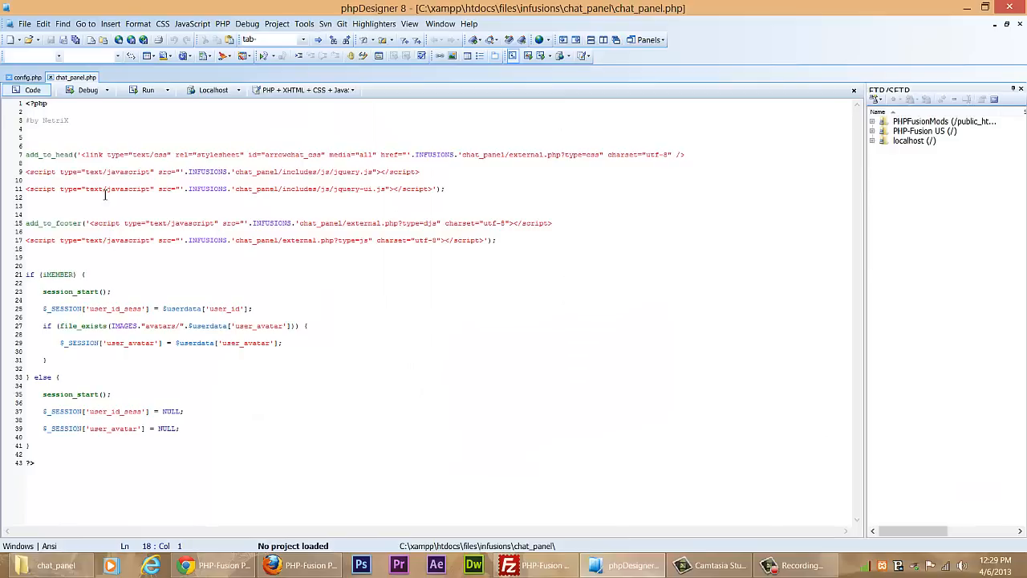
{"action": "left_click", "coordinate": [65, 275]}
Step: Check the member's site view in Chrome, and open integration.php from the chat_panel/includes folder in phpDesigner
{"action": "left_click", "coordinate": [223, 566]}
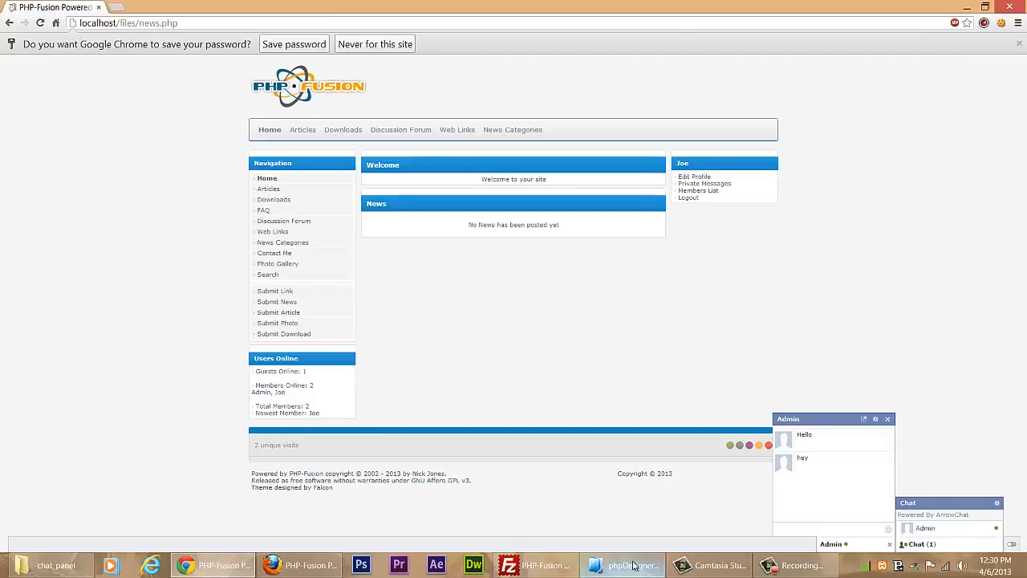
{"action": "left_click", "coordinate": [52, 565]}
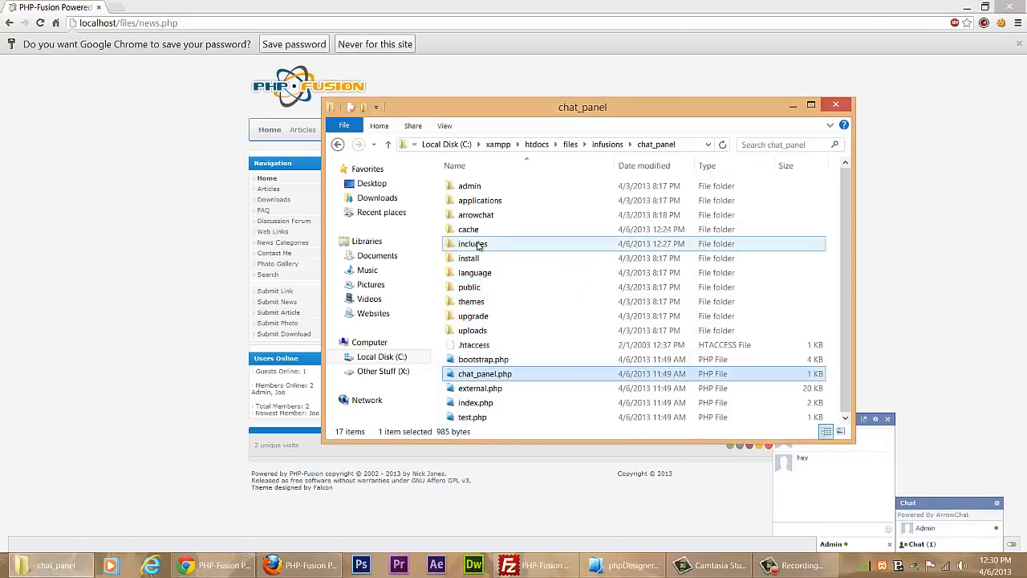
{"action": "double_click", "coordinate": [479, 246]}
{"action": "left_click", "coordinate": [473, 318]}
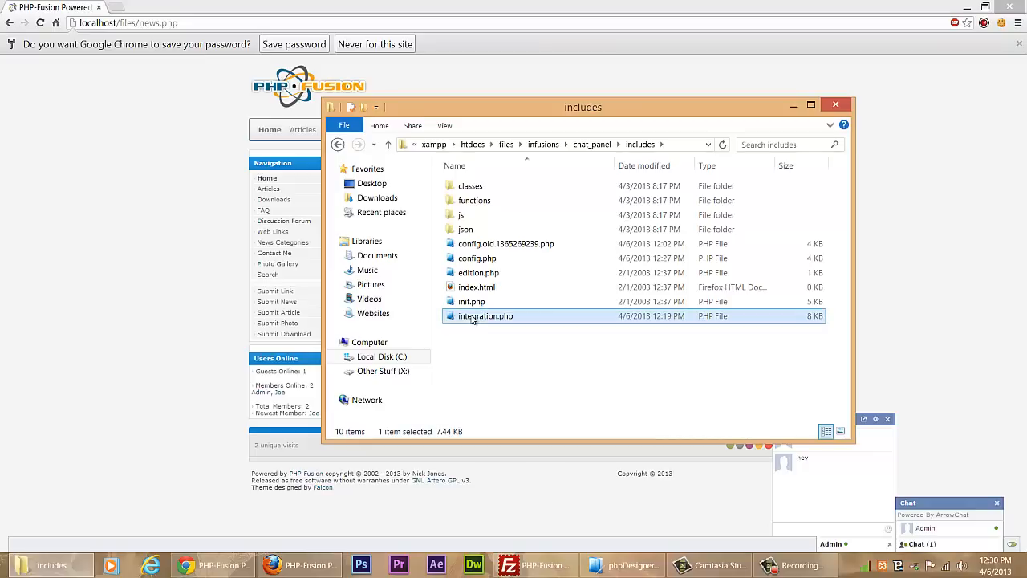
{"action": "left_click", "coordinate": [608, 564]}
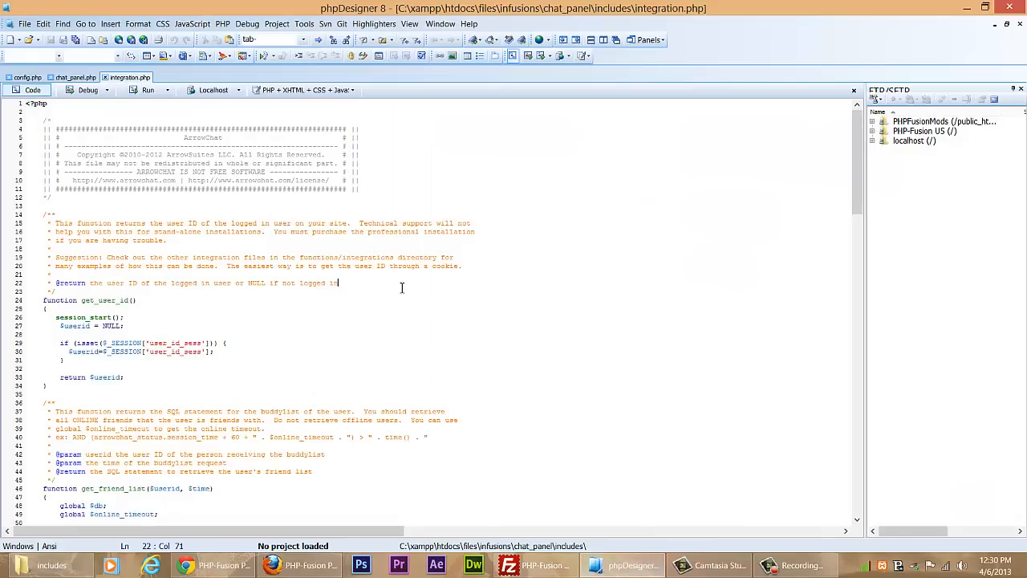
Step: Examine the user ID, friend list, profile link and avatar functions in integration.php, and return to the site in Chrome
{"action": "scroll", "coordinate": [386, 306], "scroll_direction": "down", "scroll_amount": 4}
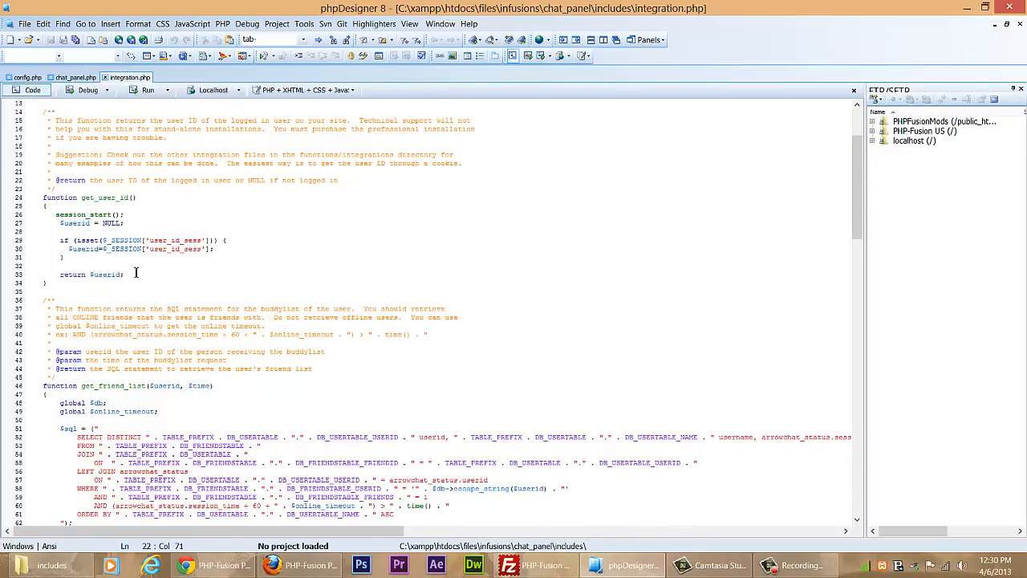
{"action": "scroll", "coordinate": [136, 272], "scroll_direction": "down", "scroll_amount": 20}
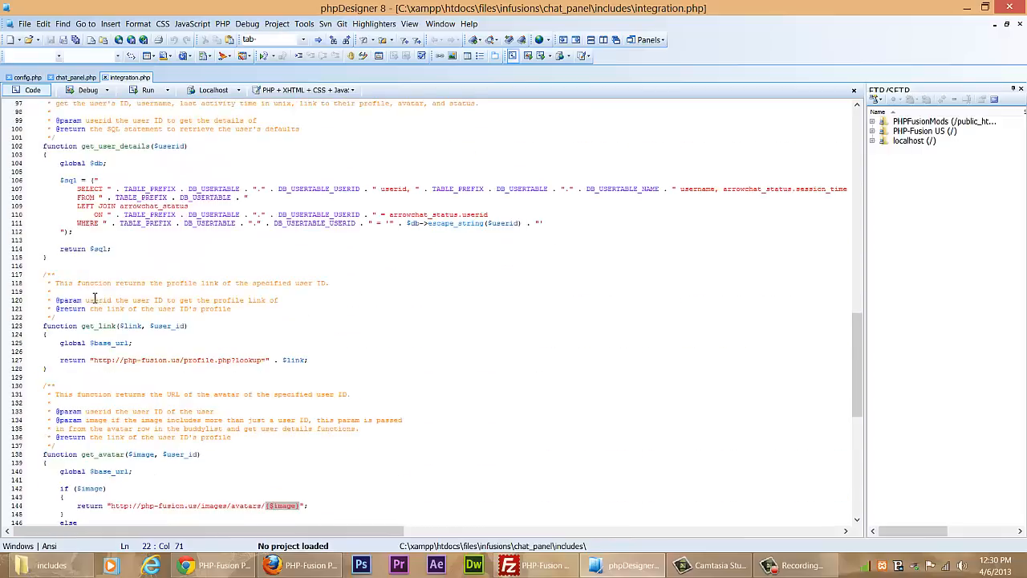
{"action": "scroll", "coordinate": [94, 299], "scroll_direction": "down", "scroll_amount": 10}
{"action": "scroll", "coordinate": [190, 310], "scroll_direction": "up", "scroll_amount": 5}
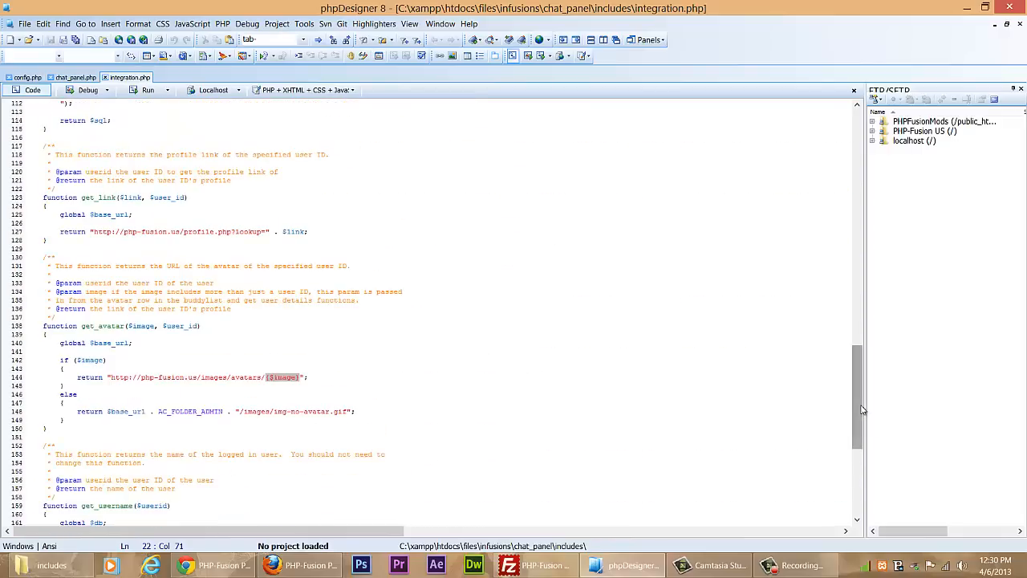
{"action": "left_click_drag", "start_coordinate": [861, 410], "coordinate": [859, 110]}
{"action": "left_click", "coordinate": [519, 251]}
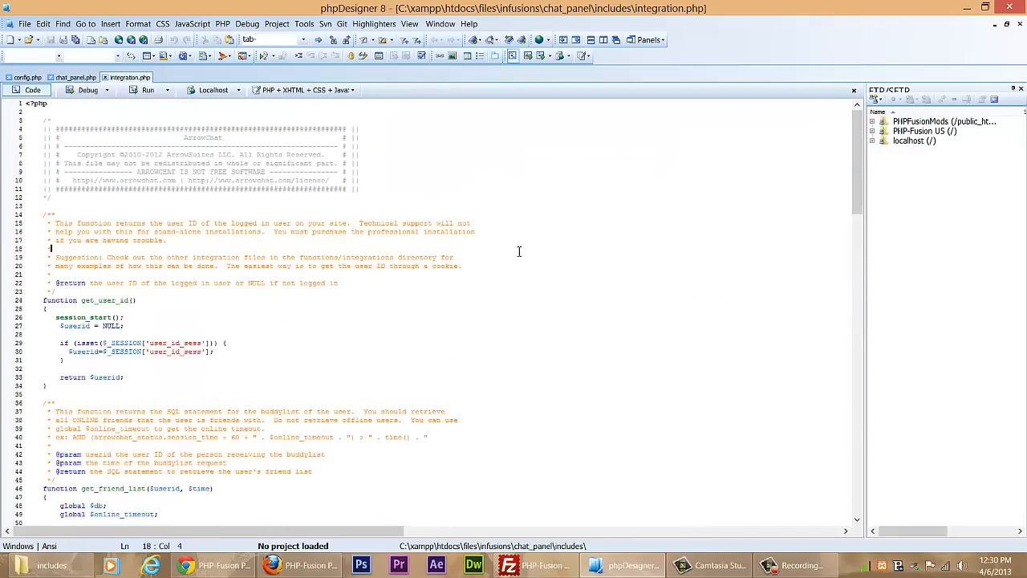
{"action": "left_click", "coordinate": [967, 7]}
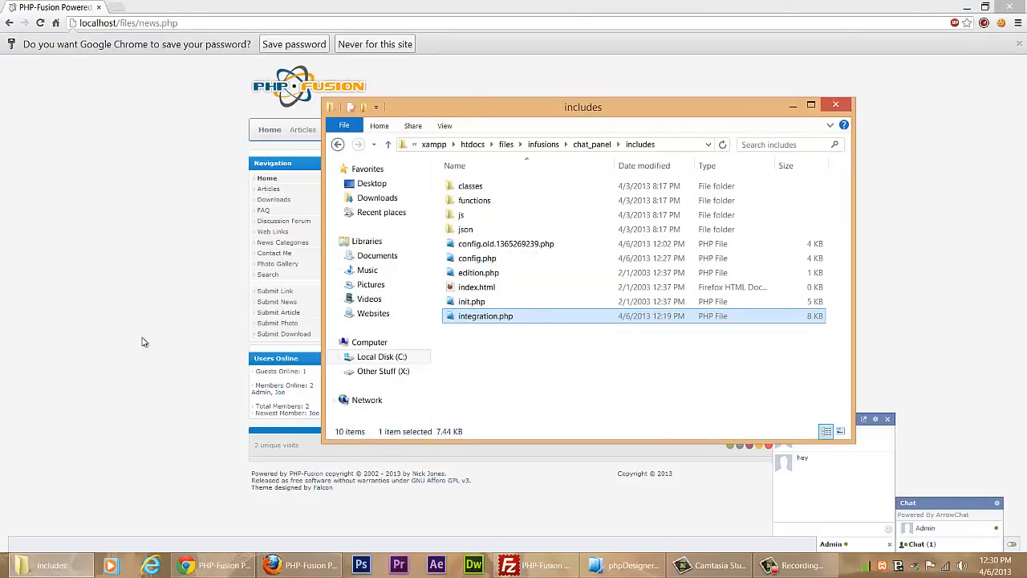
{"action": "left_click", "coordinate": [146, 338]}
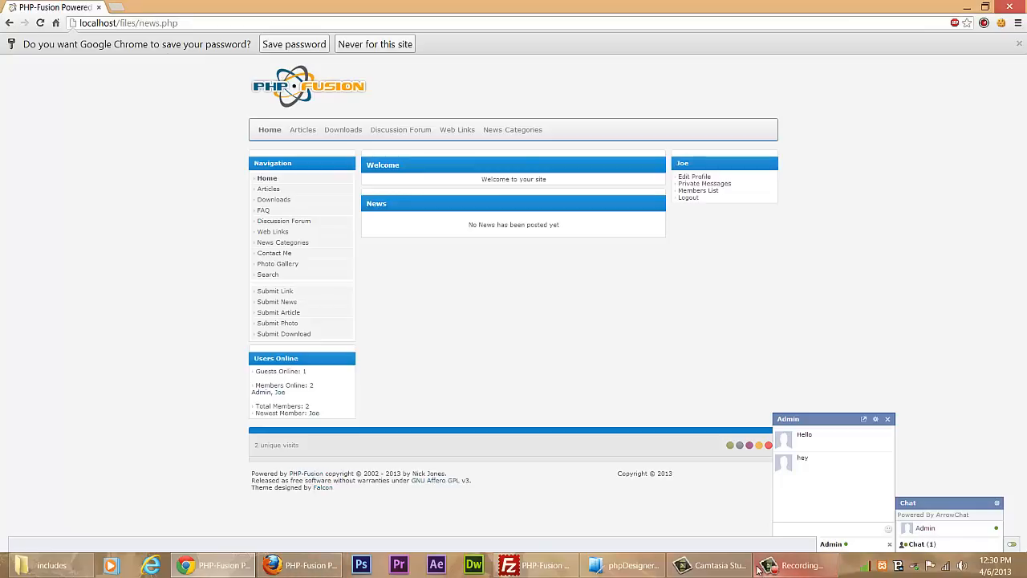
{"action": "left_click", "coordinate": [797, 565]}
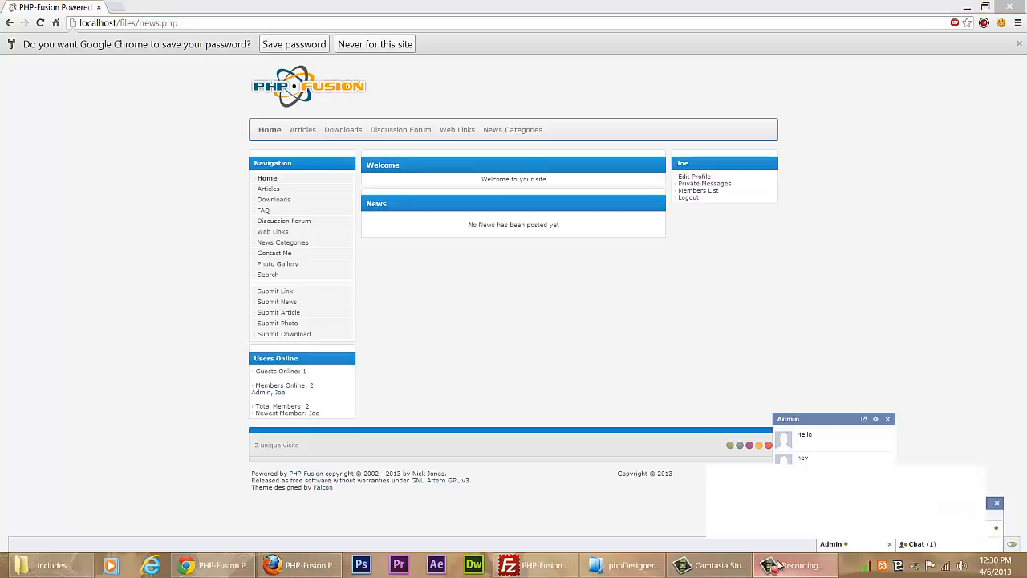